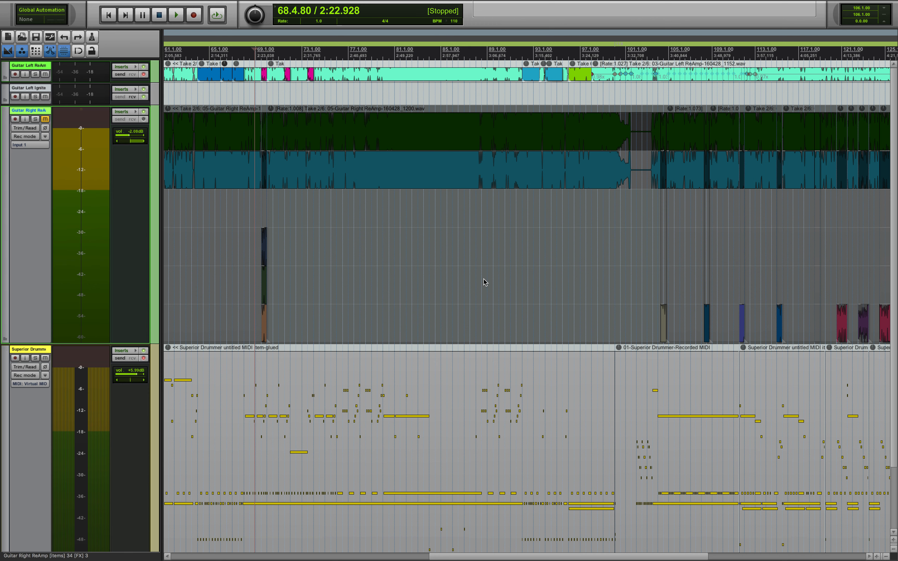
Step: Play the mix from 68.4.80, stop it, and swap the mutes: Guitar Left ReAmp muted, Guitar Right ReAmp unmuted
{"action": "key", "text": "space"}
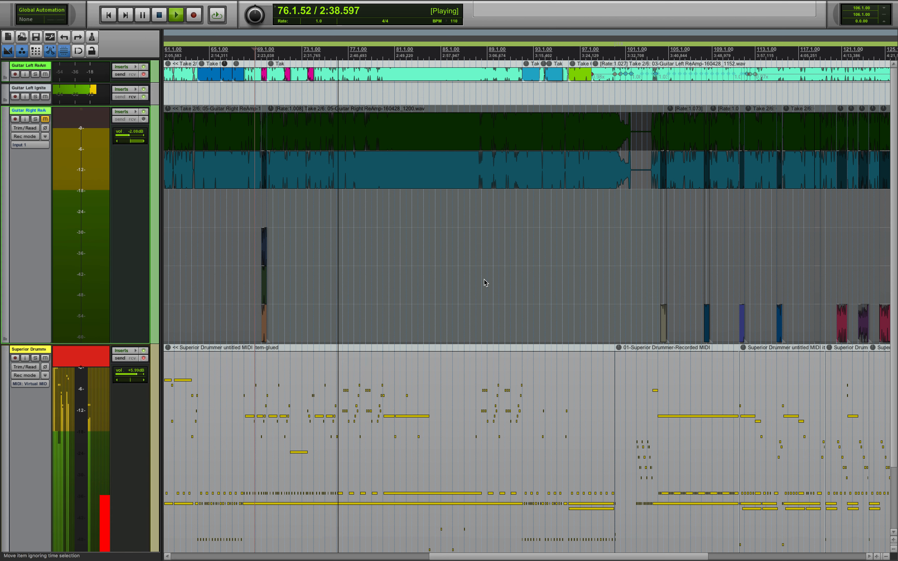
{"action": "key", "text": "space"}
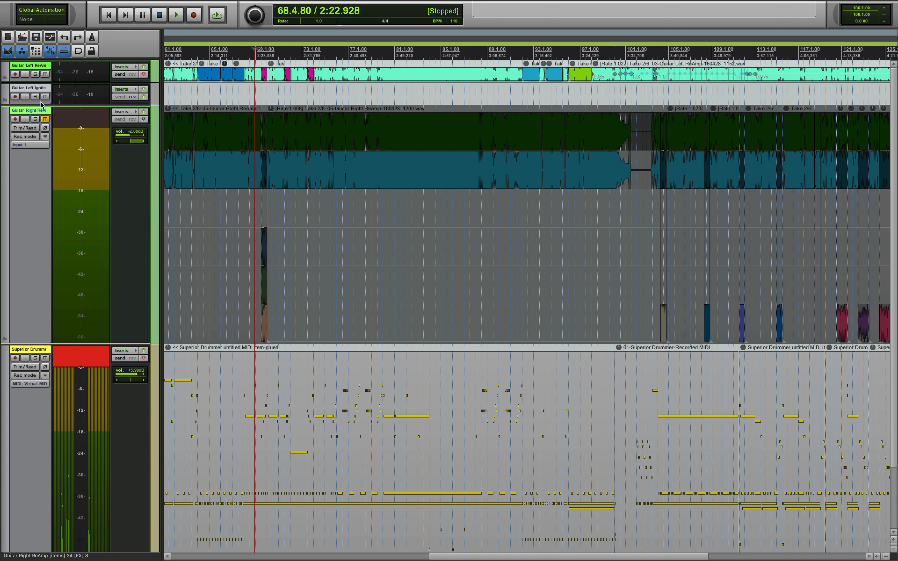
{"action": "left_click", "coordinate": [45, 74]}
{"action": "left_click", "coordinate": [45, 119]}
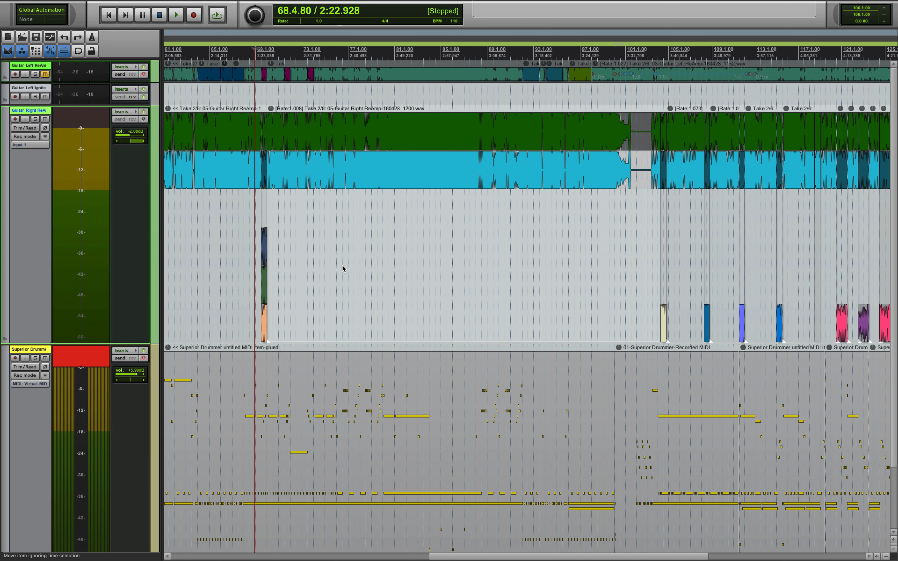
Step: Play the song and raise the Guitar Right ReAmp track volume to about +1.9 dB, and stop playback
{"action": "key", "text": "space"}
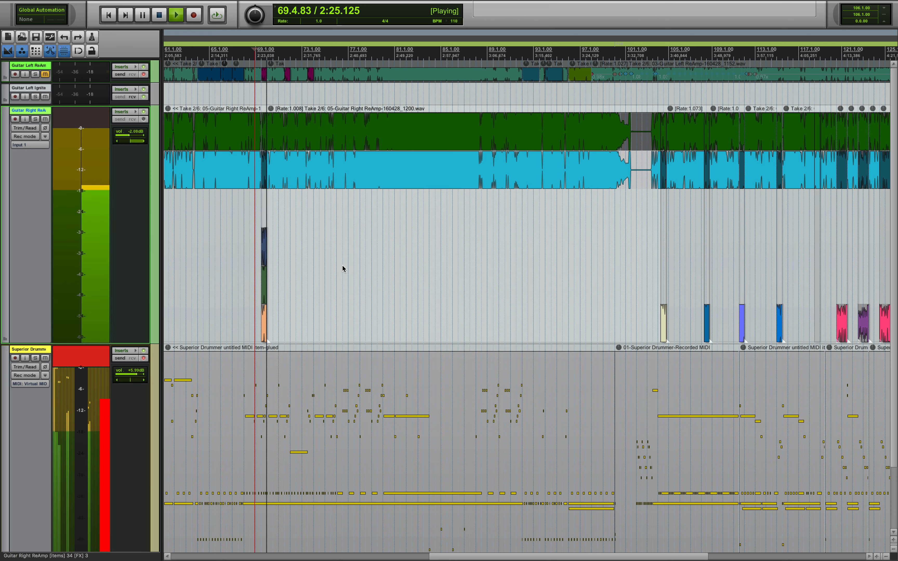
{"action": "mouse_move", "coordinate": [129, 135]}
{"action": "left_click_drag", "start_coordinate": [130, 137], "coordinate": [131, 138]}
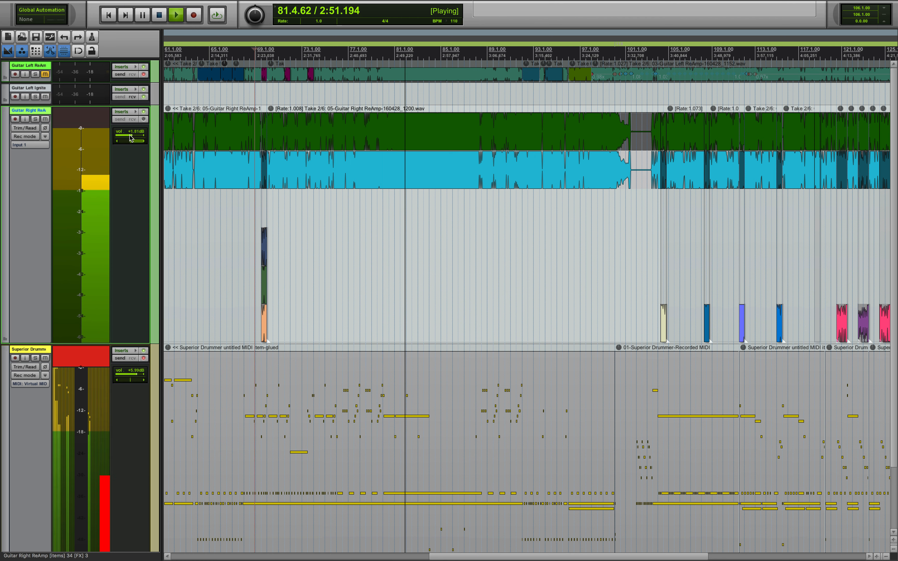
{"action": "key", "text": "space"}
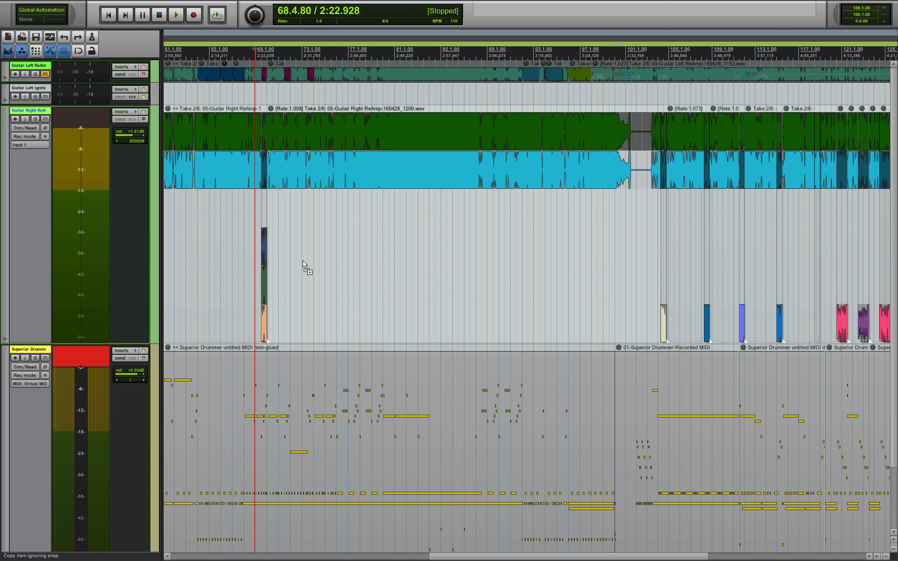
Step: Hide the Guitar Left ReAmp and Guitar Left Ignite tracks from the arrange view using the Track Manager
{"action": "key", "text": "super+shift+m"}
{"action": "left_click_drag", "start_coordinate": [232, 320], "coordinate": [260, 358]}
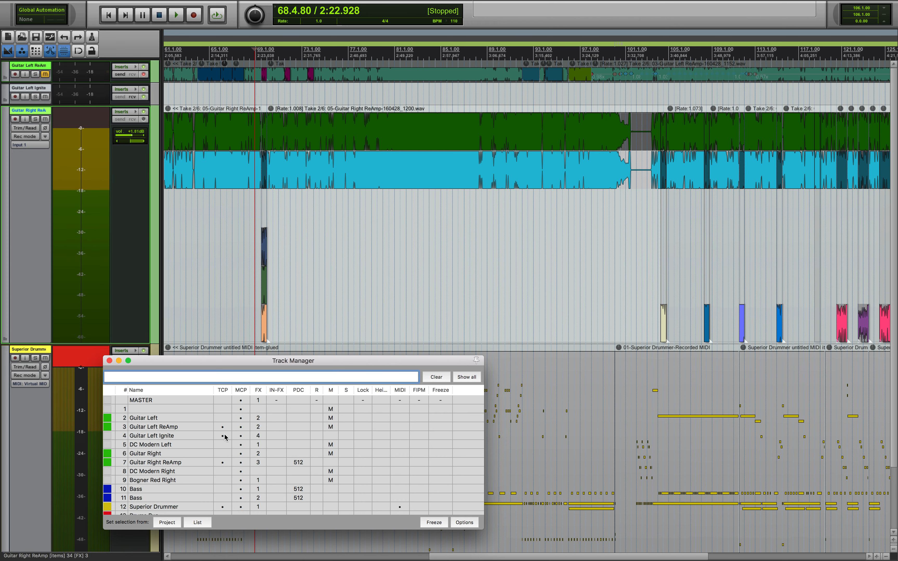
{"action": "left_click_drag", "start_coordinate": [223, 427], "coordinate": [223, 442]}
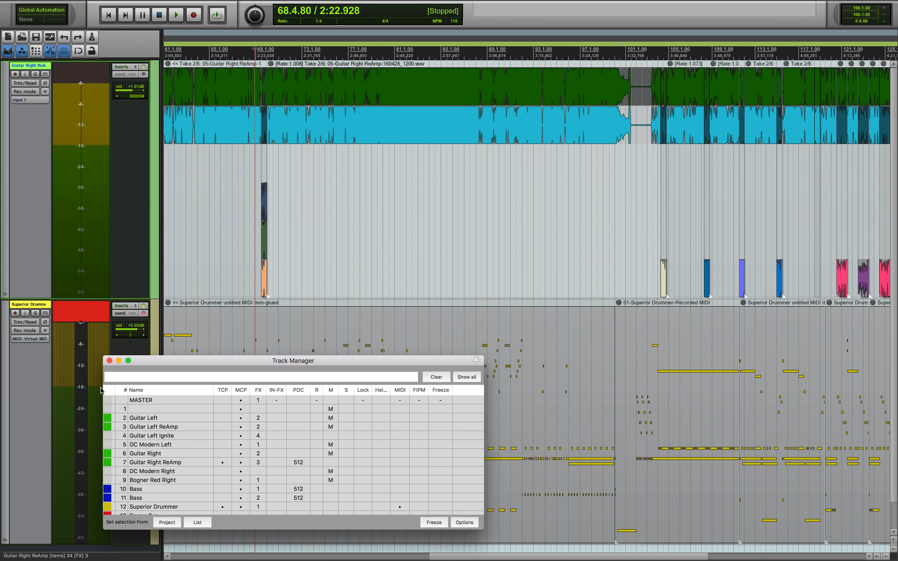
{"action": "left_click", "coordinate": [110, 361]}
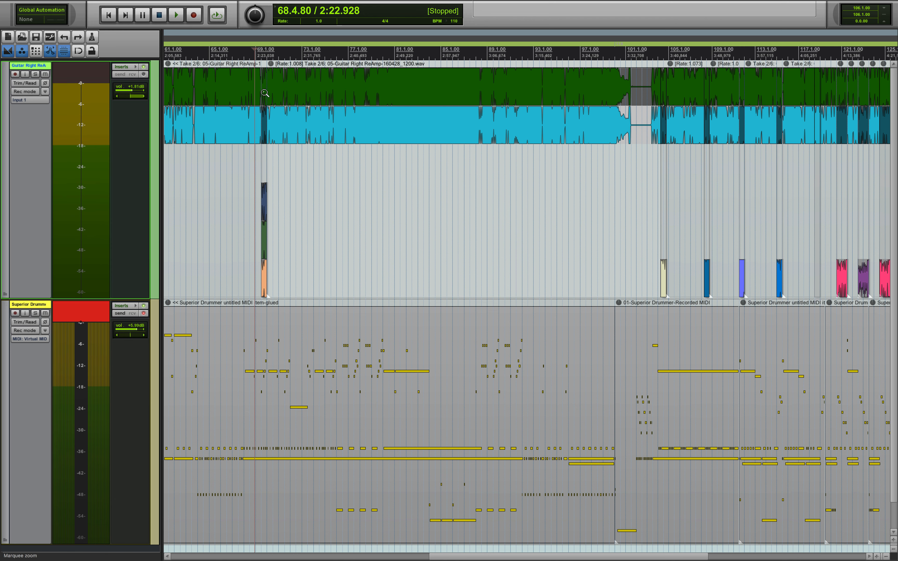
Step: Listen to the Guitar Right ReAmp item from 71.2.36 and stop playback
{"action": "left_click_drag", "start_coordinate": [266, 93], "coordinate": [364, 114]}
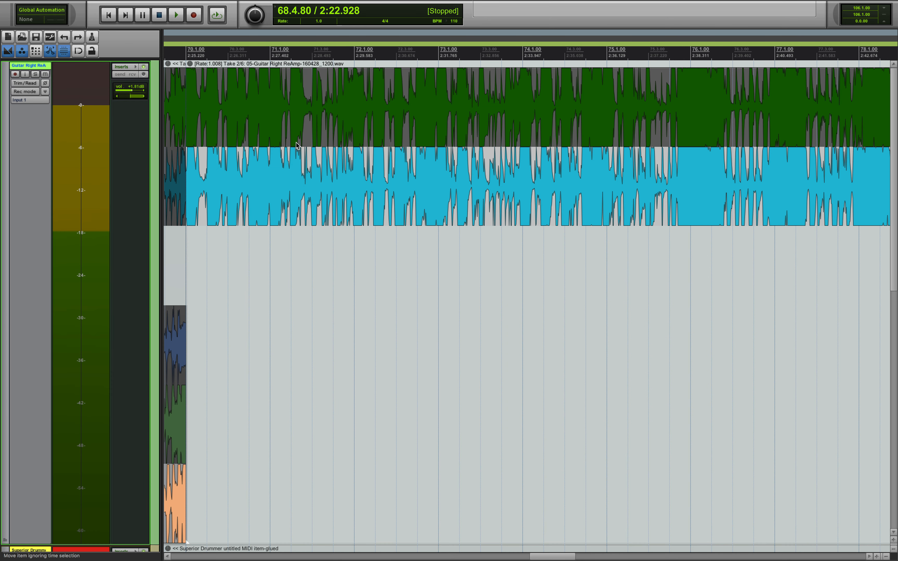
{"action": "left_click", "coordinate": [264, 49]}
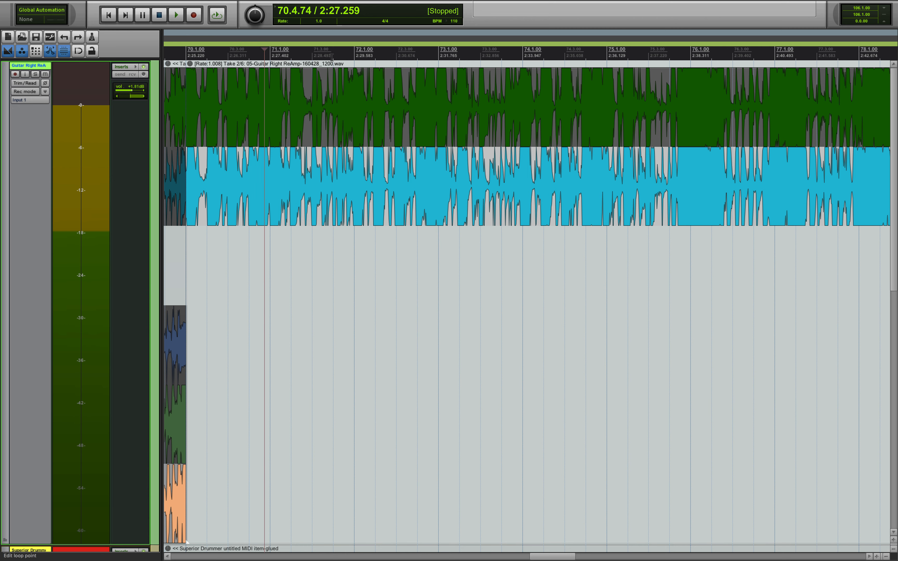
{"action": "left_click", "coordinate": [298, 50]}
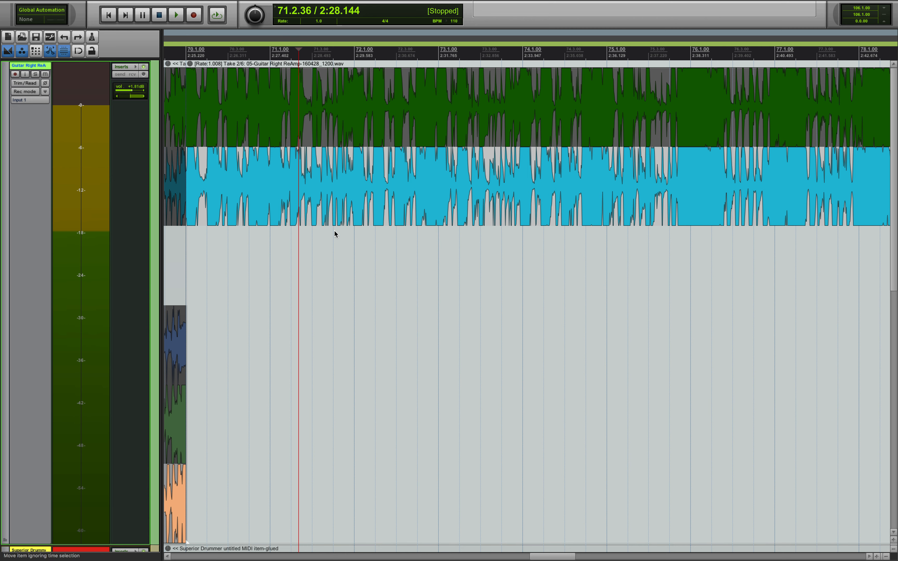
{"action": "key", "text": "space"}
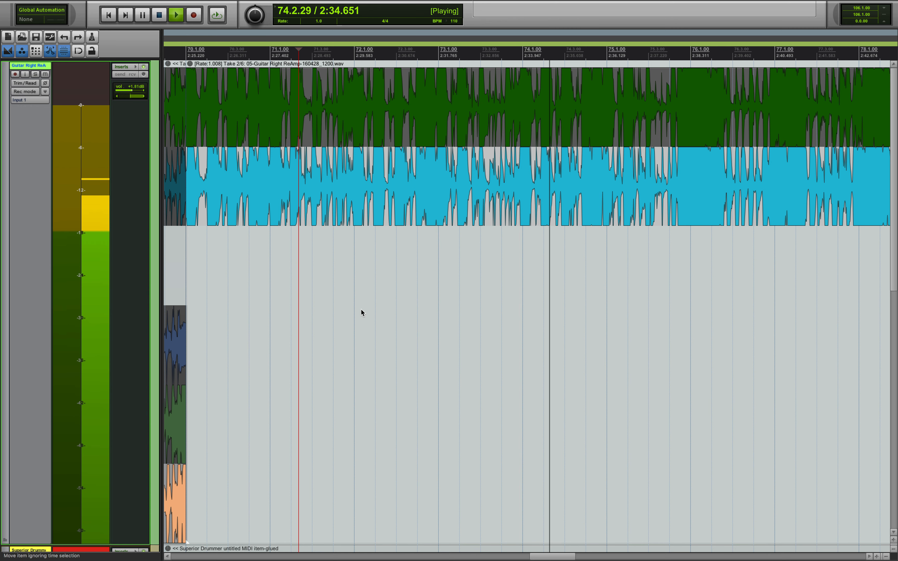
{"action": "key", "text": "space"}
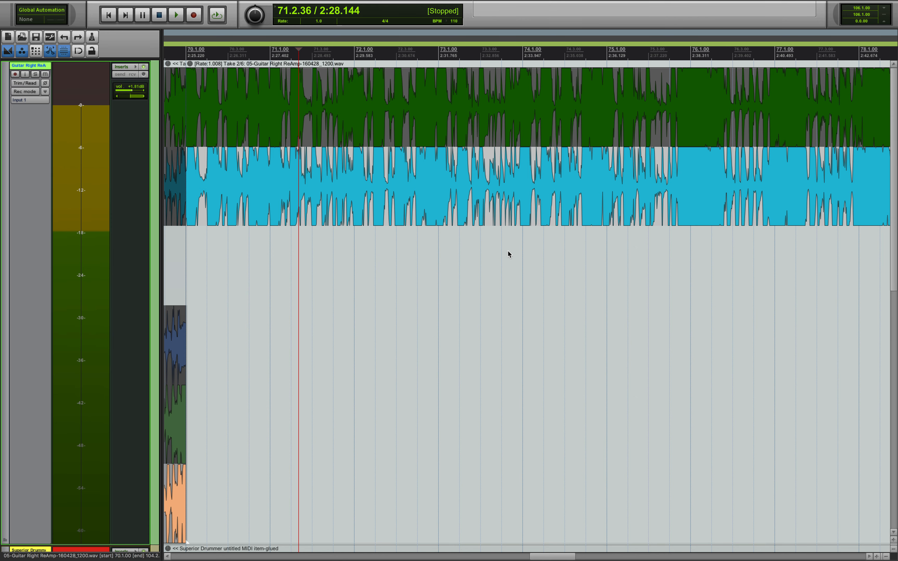
Step: Audition the start of the guitar item after bar 70 from 70.2.15, with its waveform shown in detail
{"action": "scroll", "coordinate": [408, 227], "scroll_direction": "left", "scroll_amount": 5}
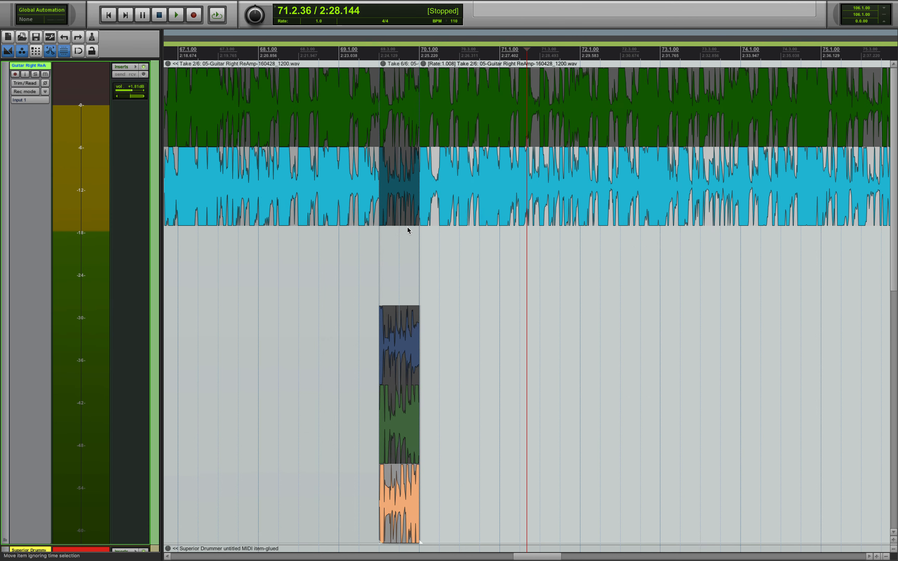
{"action": "scroll", "coordinate": [407, 227], "scroll_direction": "up", "scroll_amount": 8}
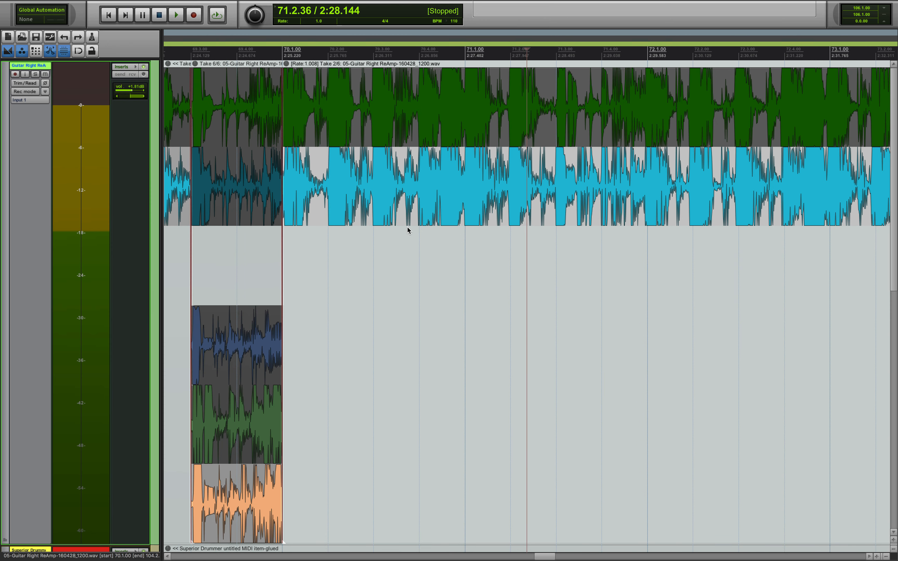
{"action": "scroll", "coordinate": [407, 227], "scroll_direction": "down", "scroll_amount": 1}
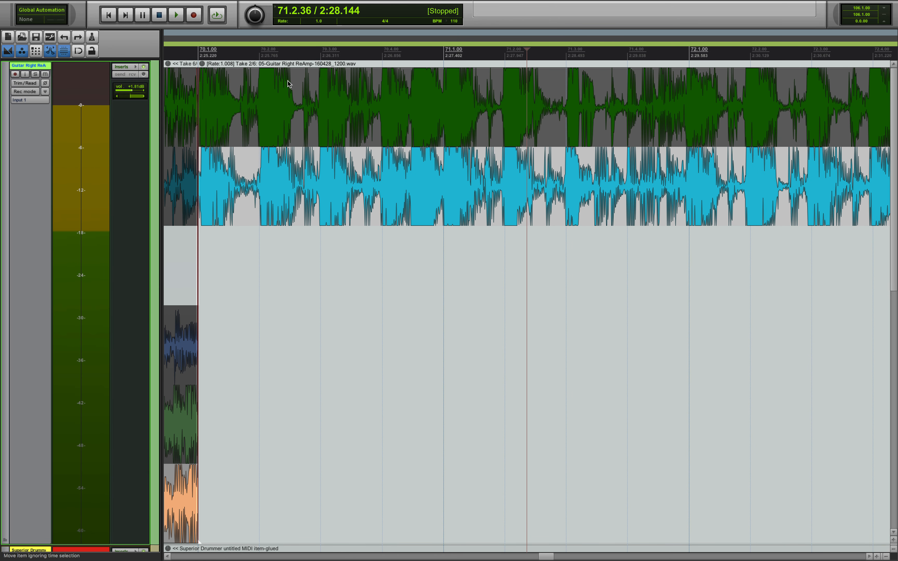
{"action": "left_click", "coordinate": [269, 54]}
{"action": "key", "text": "space"}
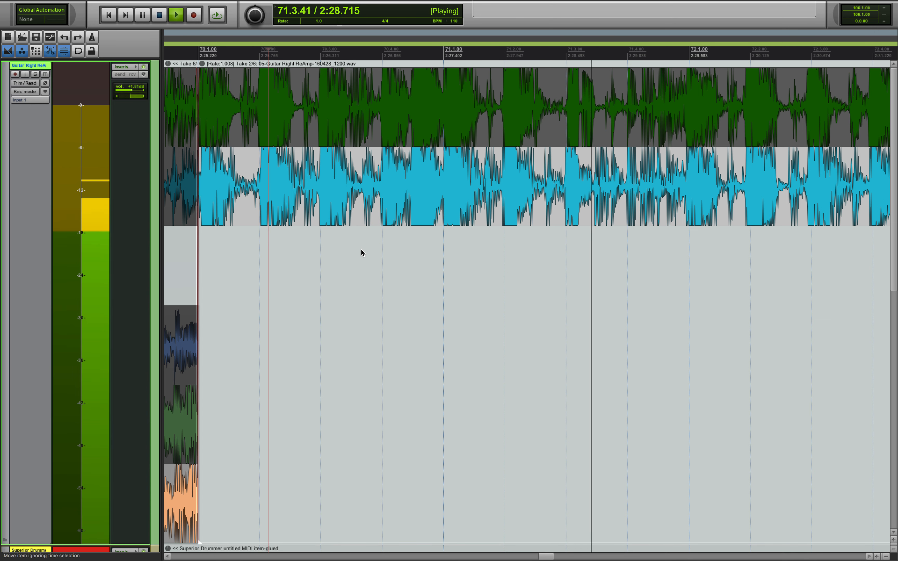
{"action": "key", "text": "space"}
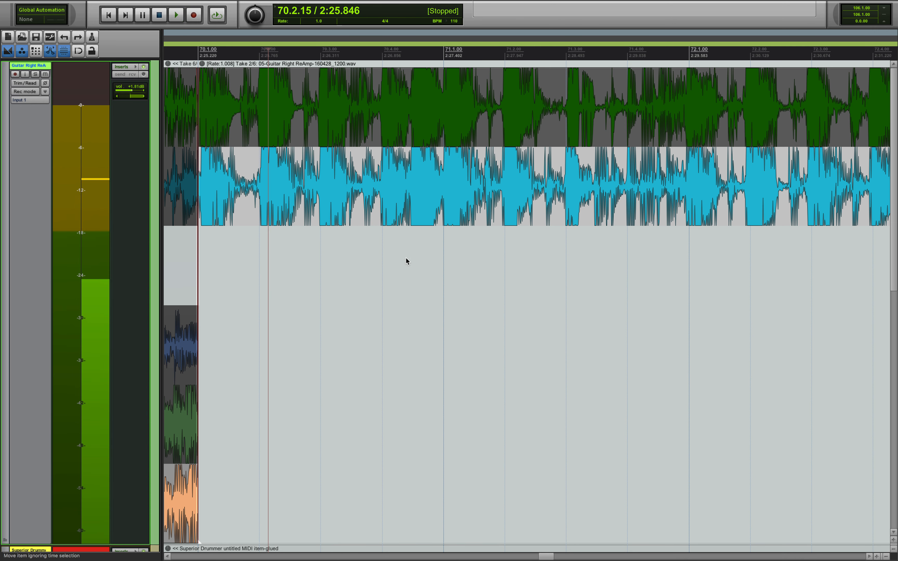
Step: Check the Mouse Modifiers page in the preferences and close the preferences unchanged
{"action": "mouse_move", "coordinate": [65, 3]}
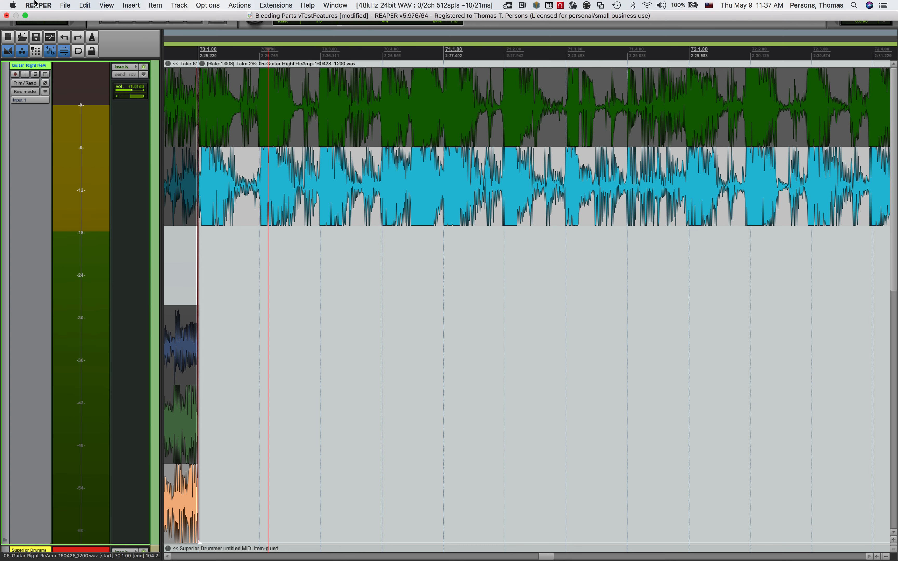
{"action": "left_click", "coordinate": [35, 4]}
{"action": "left_click", "coordinate": [41, 31]}
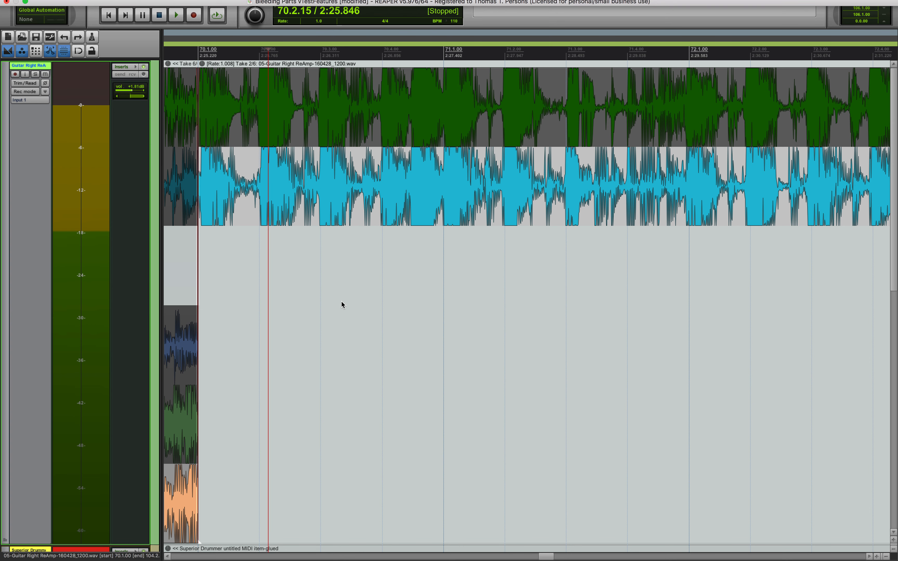
{"action": "left_click_drag", "start_coordinate": [520, 133], "coordinate": [545, 250]}
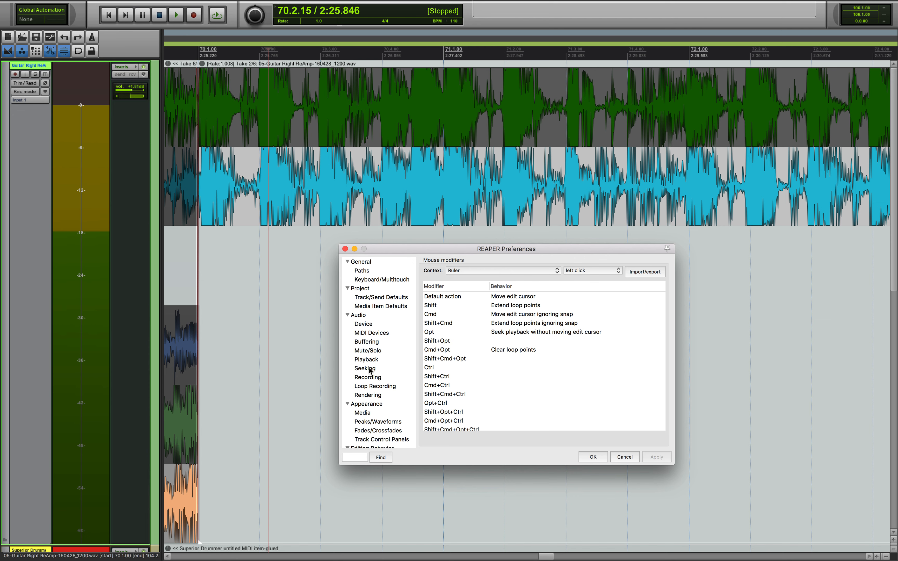
{"action": "scroll", "coordinate": [370, 370], "scroll_direction": "down", "scroll_amount": 5}
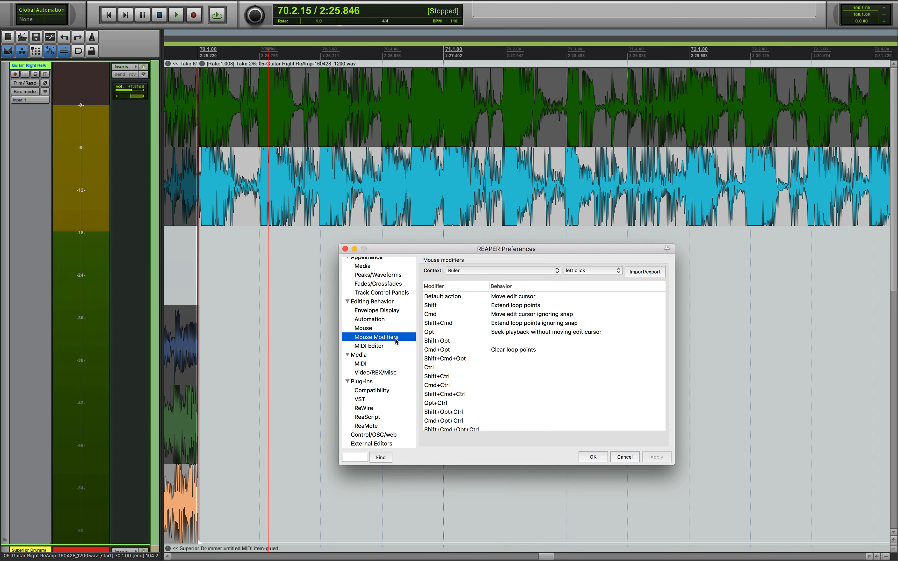
{"action": "left_click", "coordinate": [345, 249]}
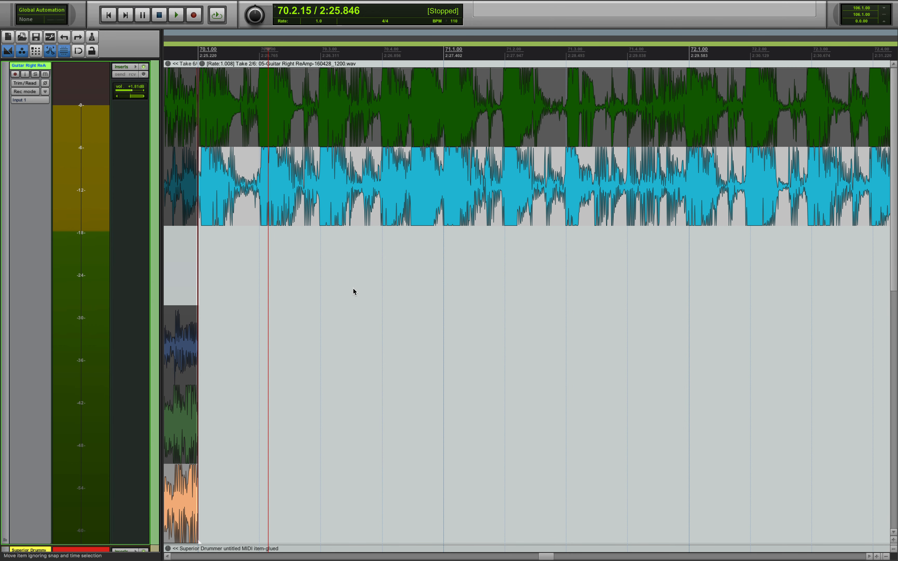
Step: Find the action "Item: Add stretch marker at mouse position", assign it the shortcut Shift+Q, and close the action list
{"action": "key", "text": "shift+slash"}
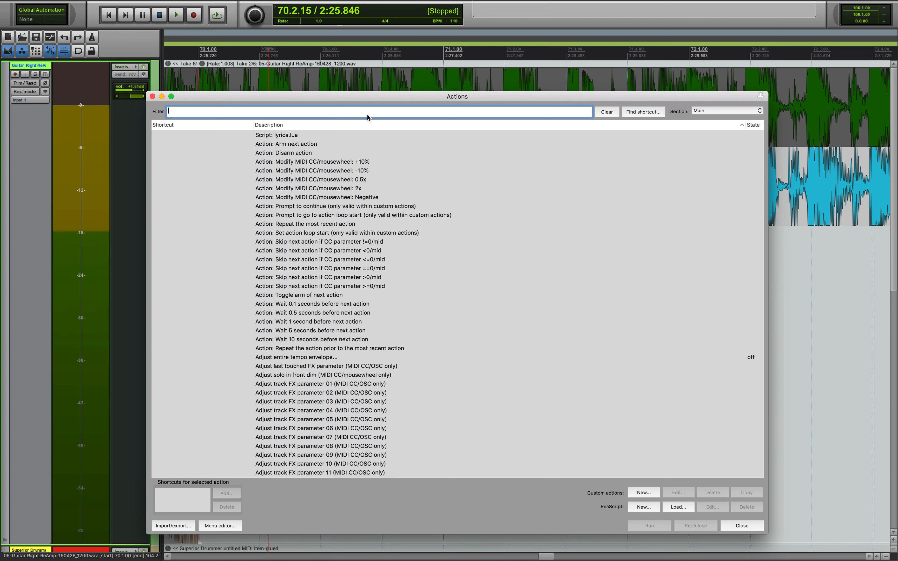
{"action": "type", "text": "stretch"}
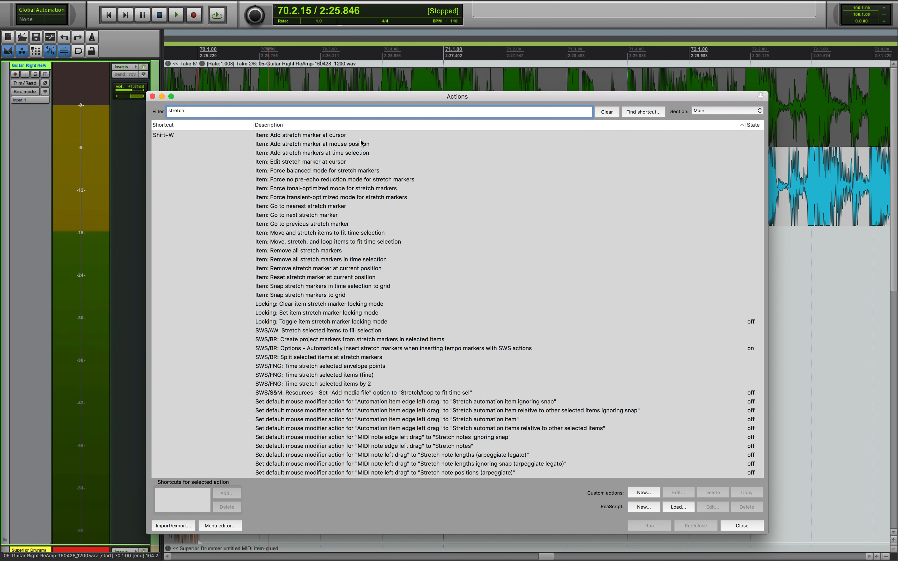
{"action": "left_click", "coordinate": [345, 146]}
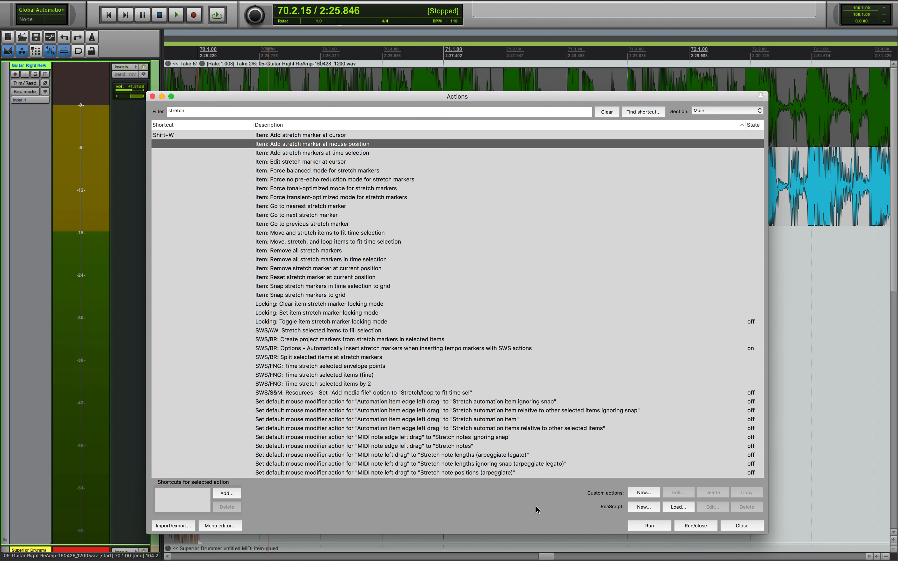
{"action": "left_click", "coordinate": [227, 494]}
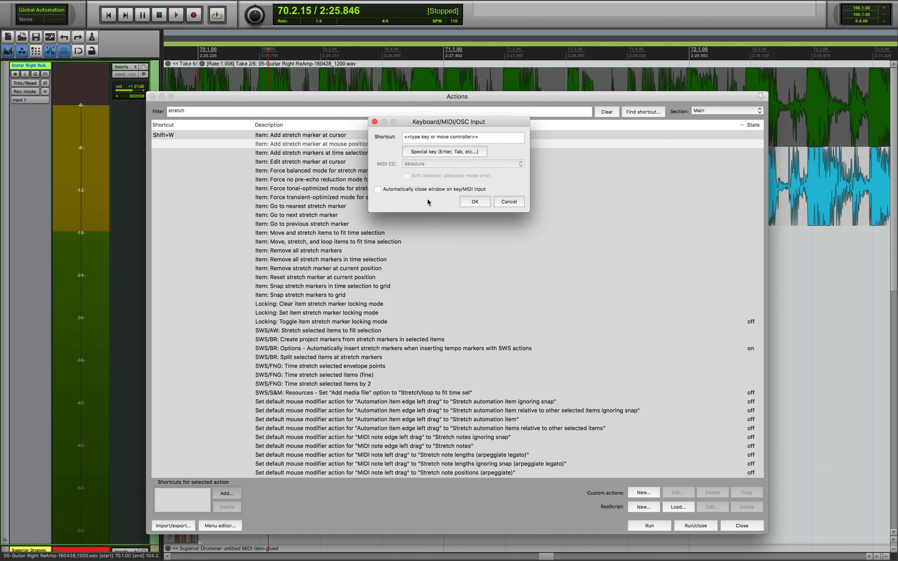
{"action": "key", "text": "shift+q"}
{"action": "left_click", "coordinate": [476, 202]}
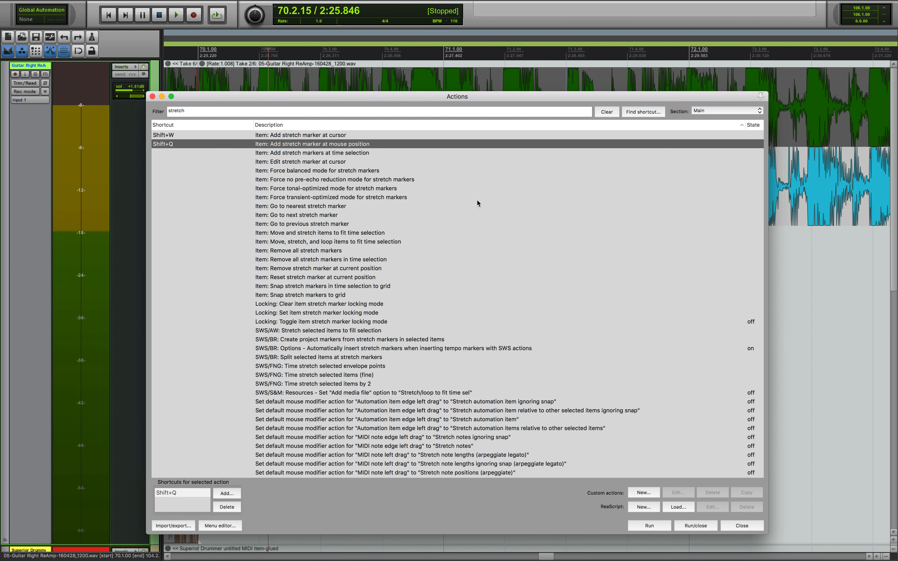
{"action": "left_click", "coordinate": [152, 97]}
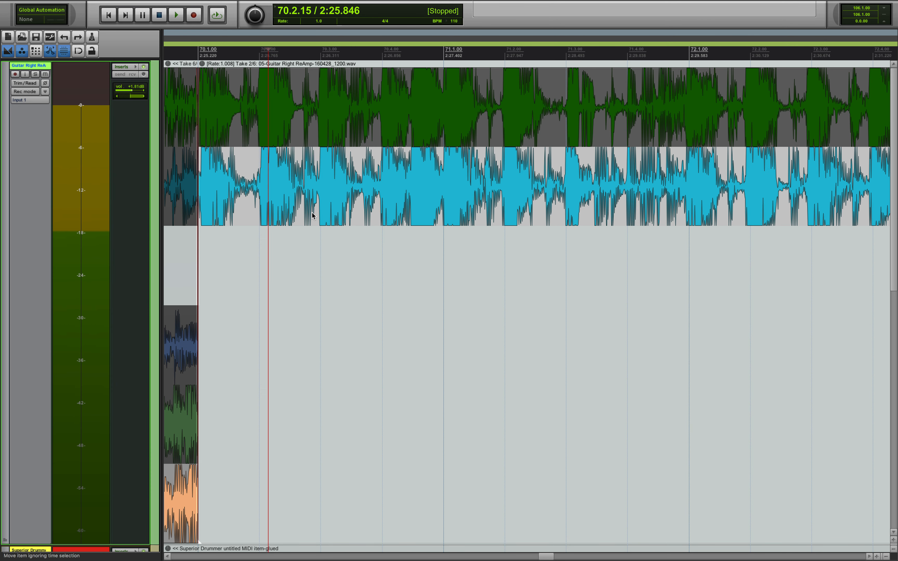
Step: Audition the guitar item from 70.2.15 and again from 71.2.70 to find the off-time hits
{"action": "key", "text": "space"}
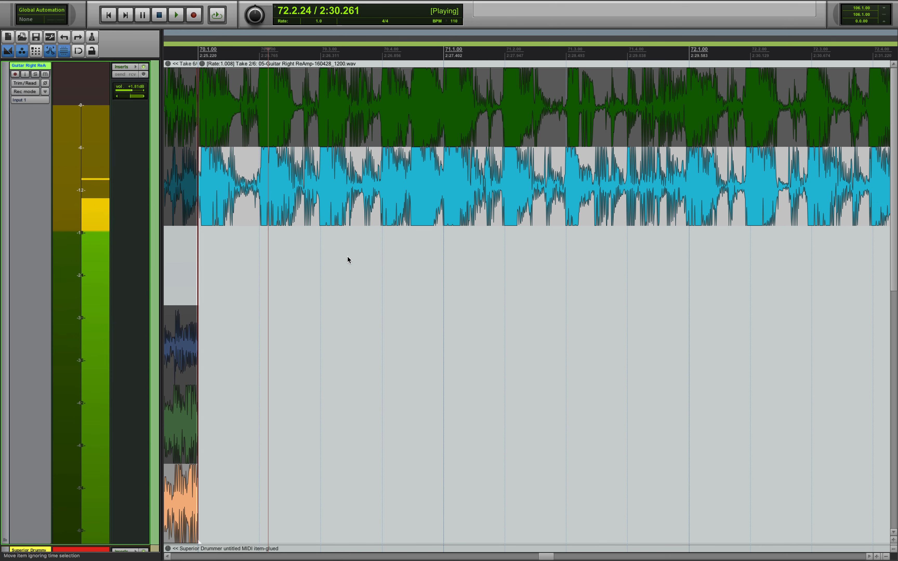
{"action": "key", "text": "space"}
{"action": "scroll", "coordinate": [693, 305], "scroll_direction": "left", "scroll_amount": 5}
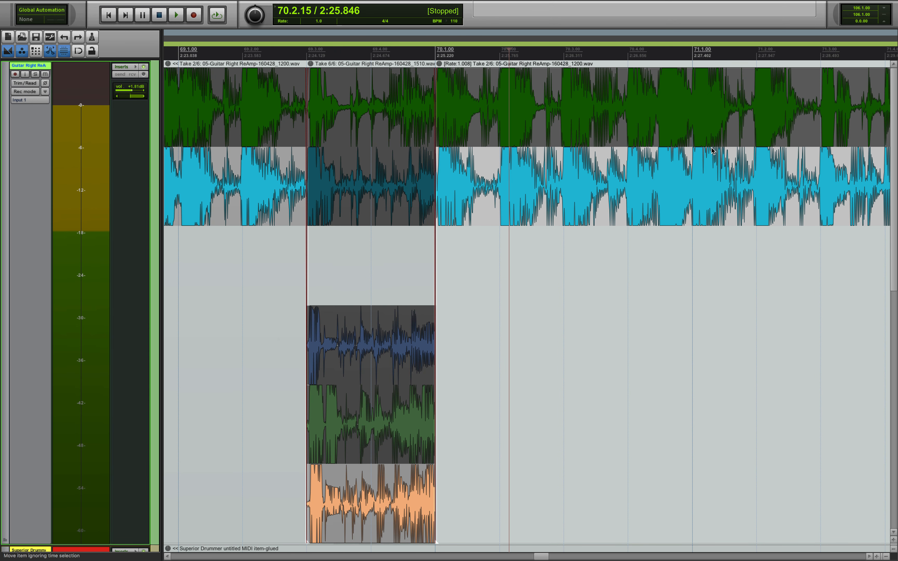
{"action": "left_click_drag", "start_coordinate": [541, 556], "coordinate": [547, 556]}
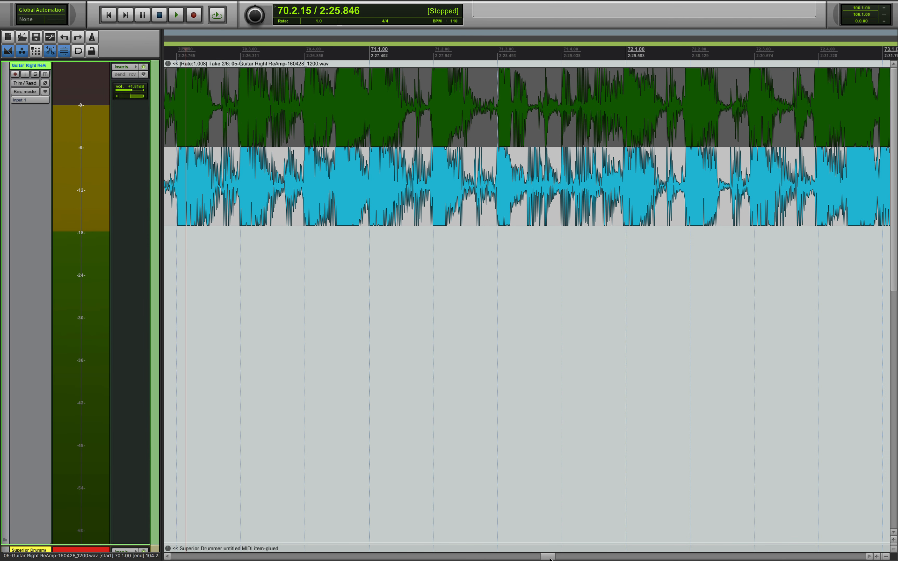
{"action": "left_click", "coordinate": [478, 54]}
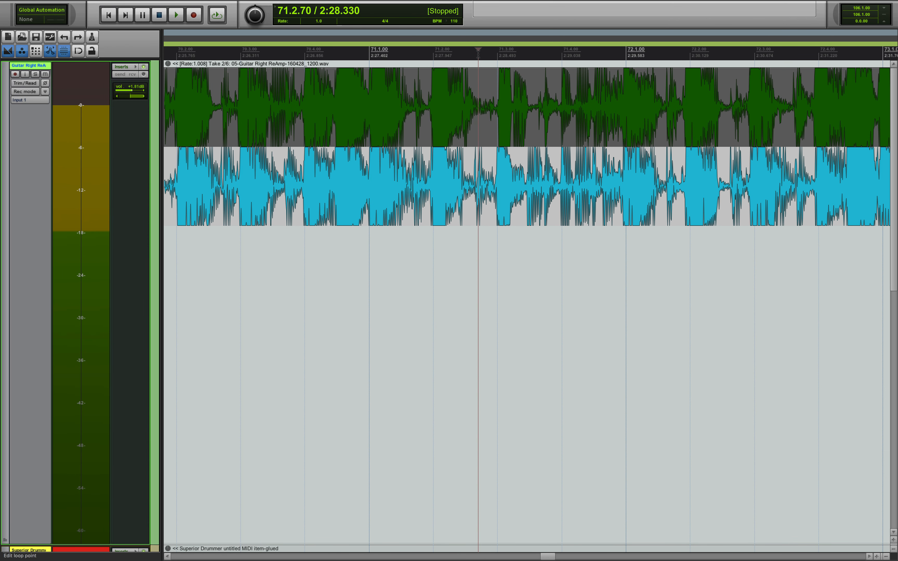
{"action": "key", "text": "space"}
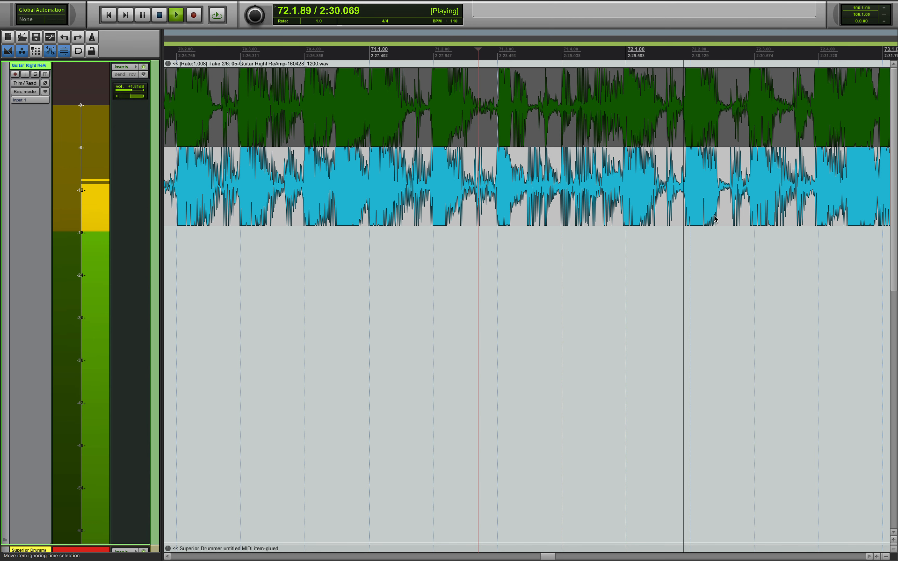
{"action": "key", "text": "space"}
Step: Place the edit cursor at 72.1.05 and add stretch markers at the hits near 72.1, 72.2 and 72.3 of the guitar item
{"action": "left_click", "coordinate": [630, 53]}
{"action": "scroll", "coordinate": [668, 201], "scroll_direction": "right", "scroll_amount": 5}
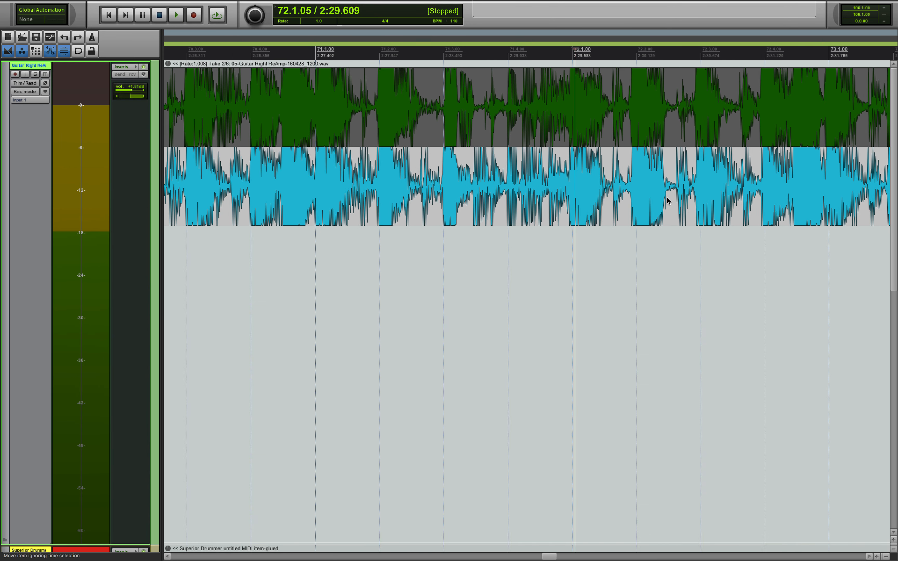
{"action": "scroll", "coordinate": [668, 201], "scroll_direction": "right", "scroll_amount": 2}
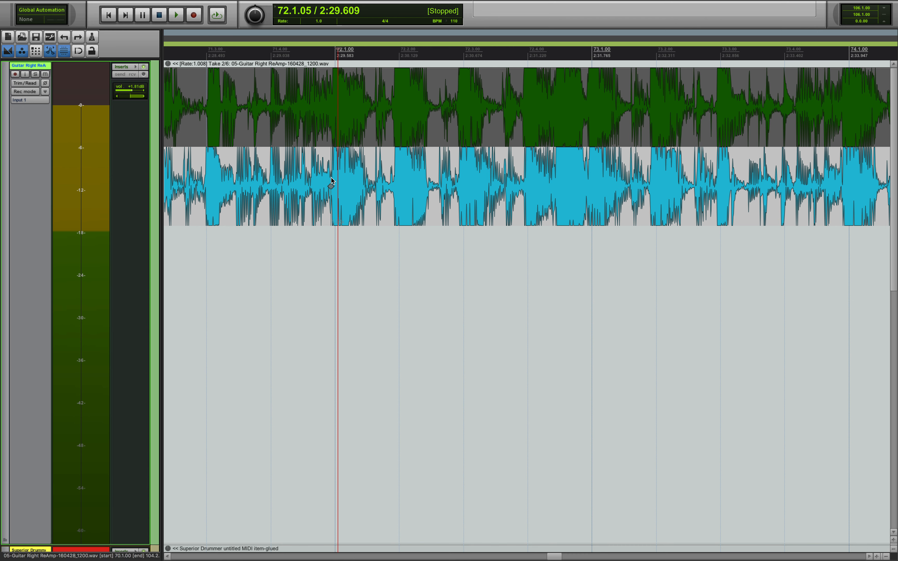
{"action": "left_click", "coordinate": [394, 200], "text": "shift"}
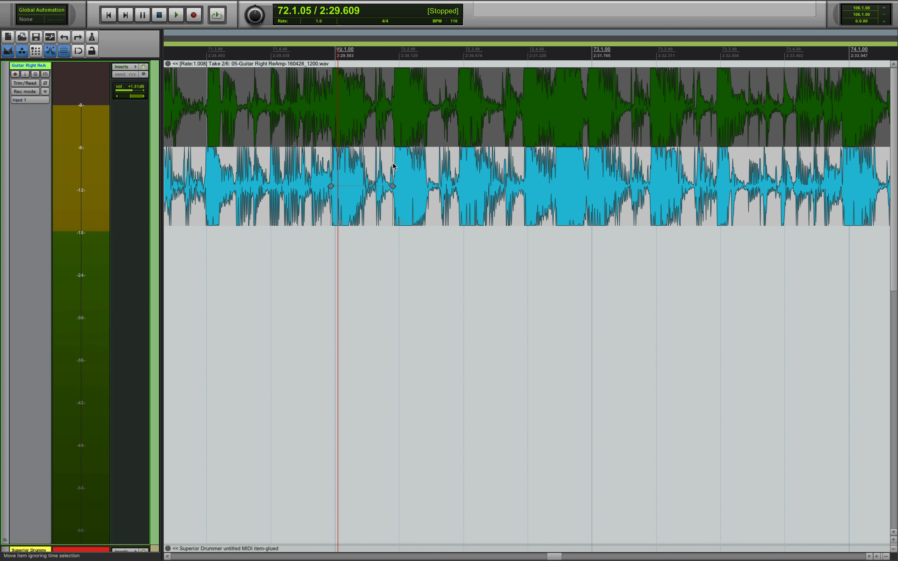
{"action": "left_click", "coordinate": [459, 190], "text": "shift"}
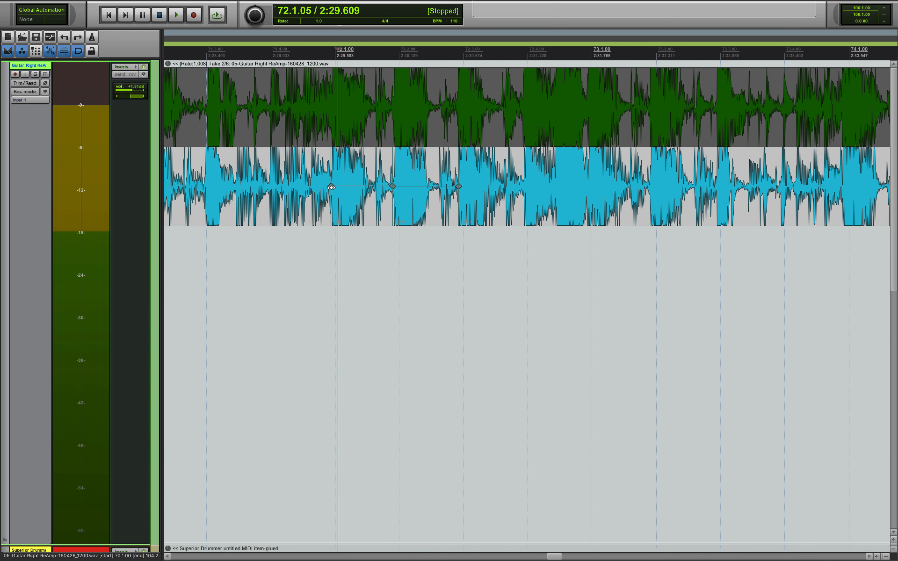
Step: Move the three new stretch markers onto the grid lines at 72.1, 72.2 and 72.3
{"action": "left_click", "coordinate": [331, 188]}
{"action": "left_click_drag", "start_coordinate": [332, 188], "coordinate": [333, 188]}
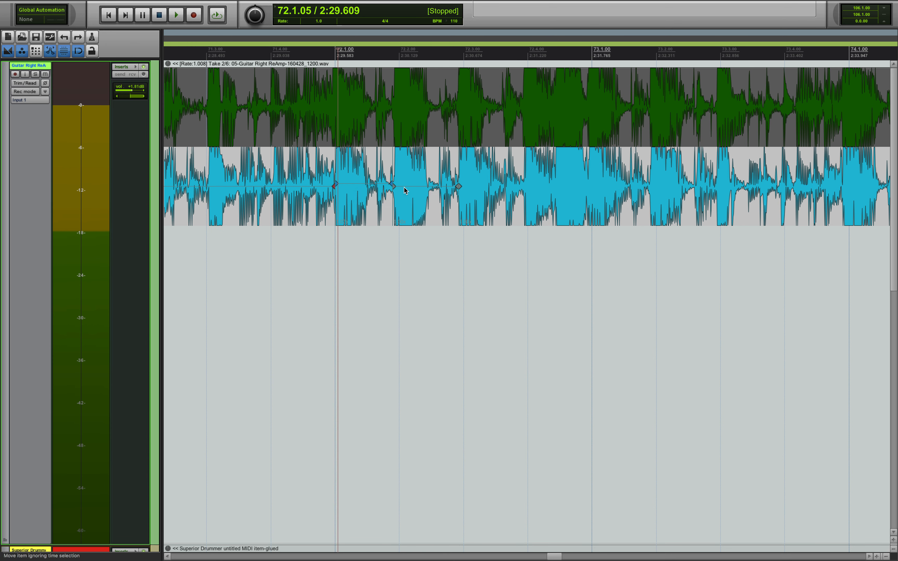
{"action": "left_click_drag", "start_coordinate": [393, 183], "coordinate": [402, 184]}
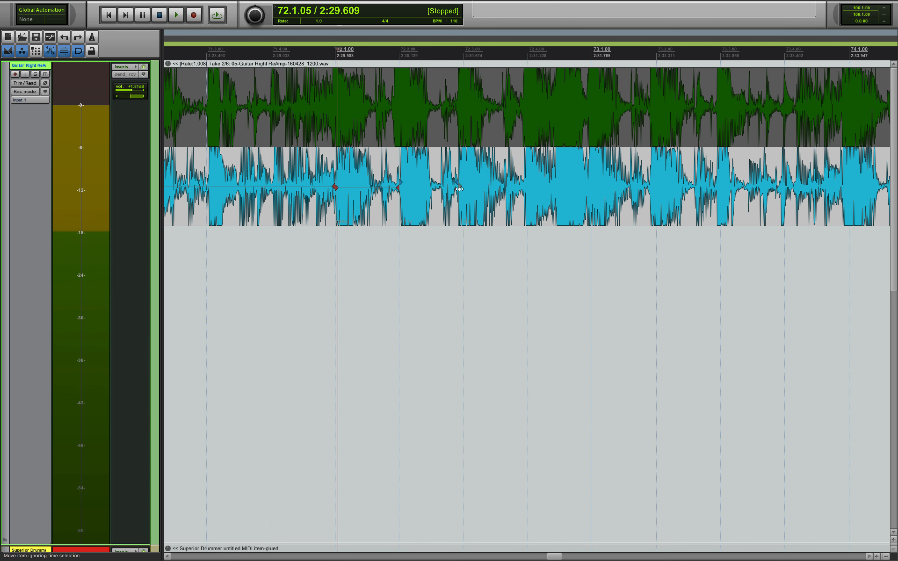
{"action": "left_click_drag", "start_coordinate": [459, 190], "coordinate": [467, 187]}
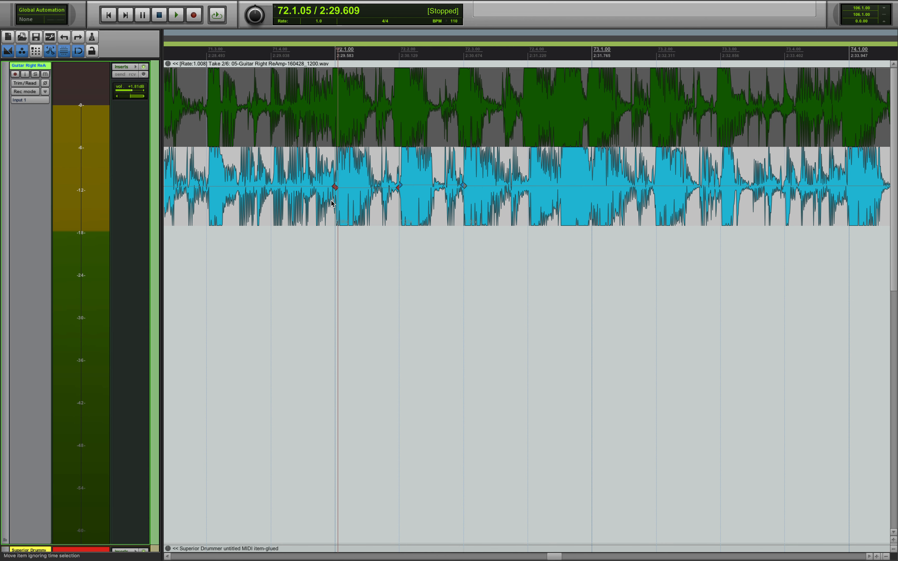
Step: Audition the stretched guitar passage twice from 72.1.05
{"action": "key", "text": "space"}
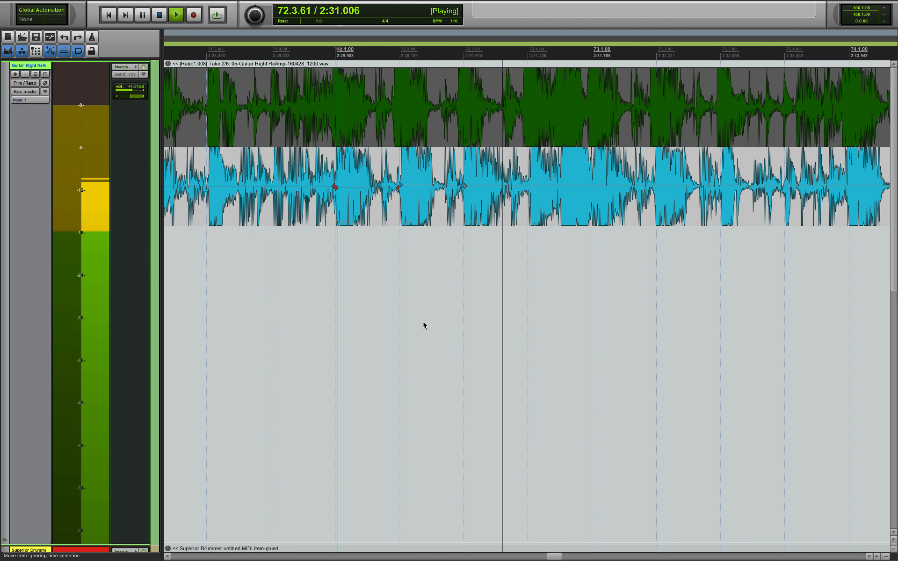
{"action": "key", "text": "space"}
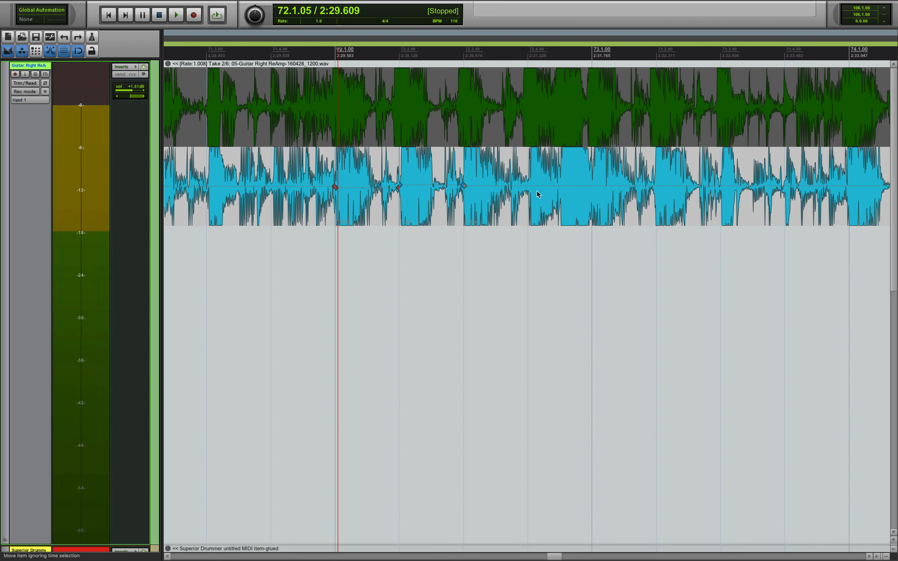
{"action": "key", "text": "space"}
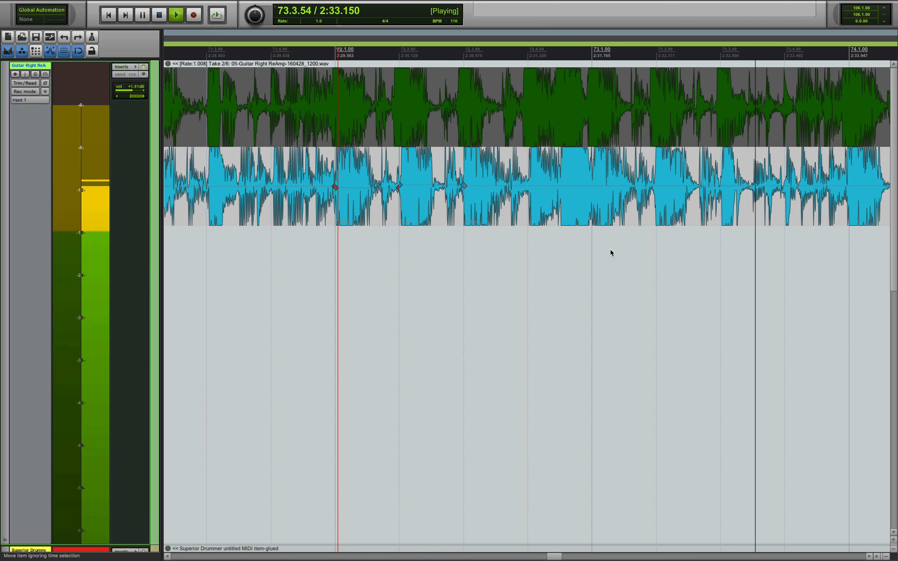
{"action": "key", "text": "space"}
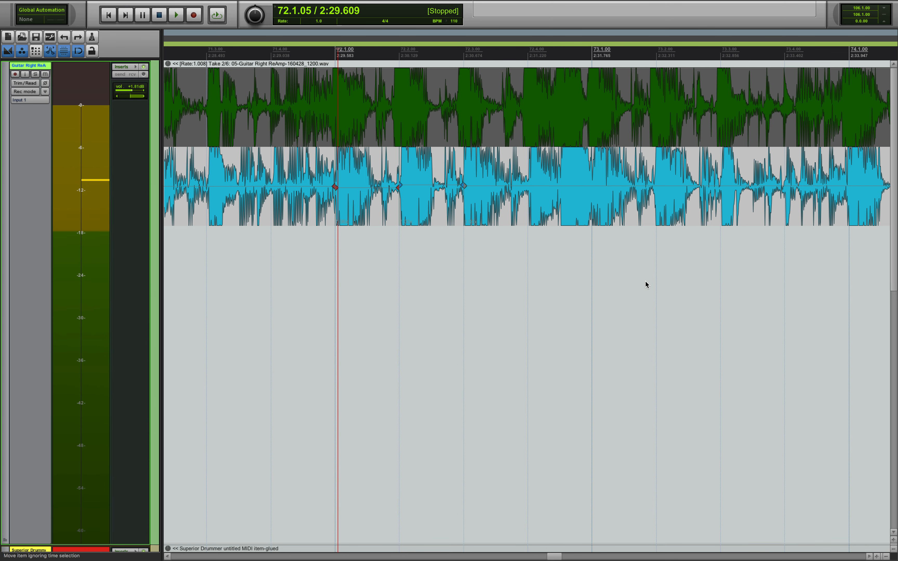
Step: Place the edit cursor at 74.1.00 and audition the guitar passage that follows
{"action": "left_click", "coordinate": [834, 50]}
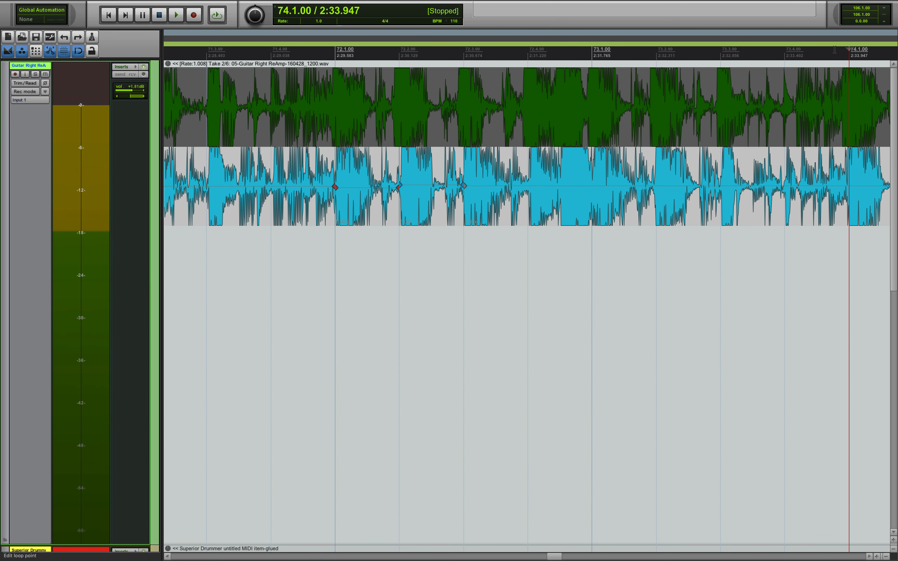
{"action": "scroll", "coordinate": [834, 49], "scroll_direction": "right", "scroll_amount": 10}
{"action": "scroll", "coordinate": [835, 50], "scroll_direction": "right", "scroll_amount": 3}
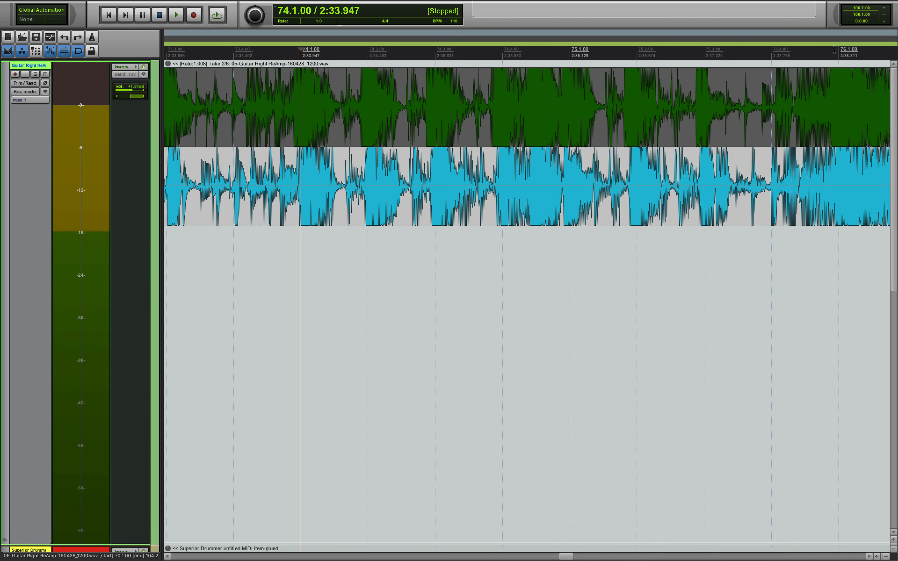
{"action": "key", "text": "space"}
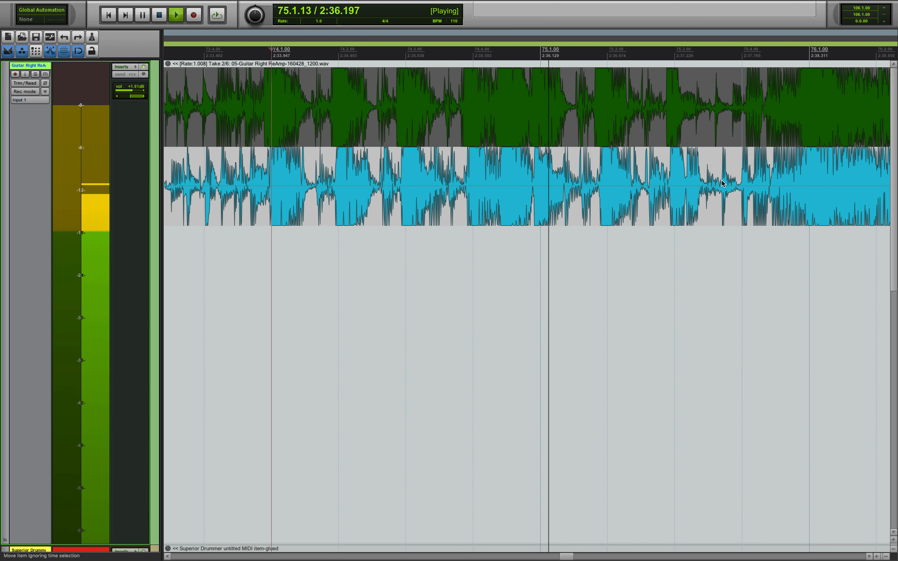
{"action": "key", "text": "space"}
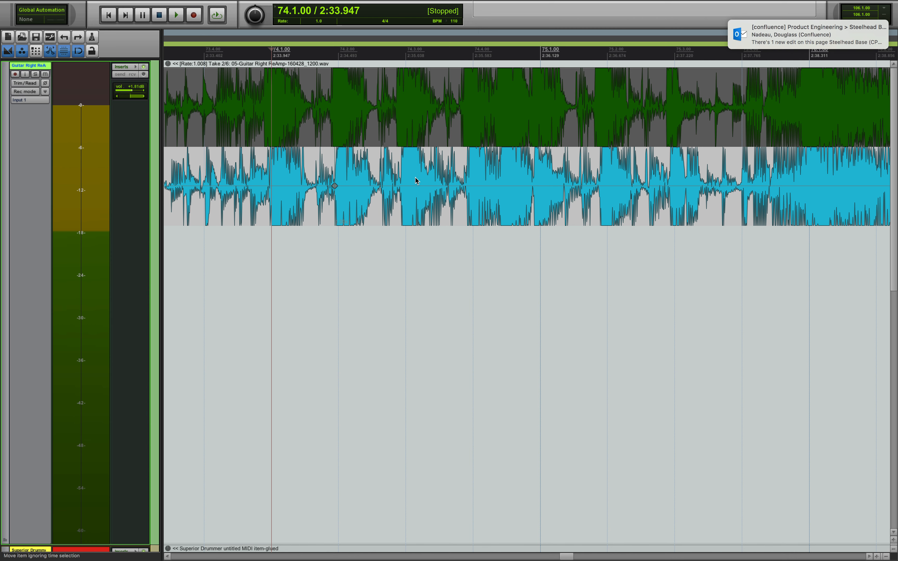
Step: Add stretch markers at the early guitar hits near 74.2, 74.3, 74.4 and 75.1 and move them onto those grid lines
{"action": "left_click", "coordinate": [400, 185], "text": "shift"}
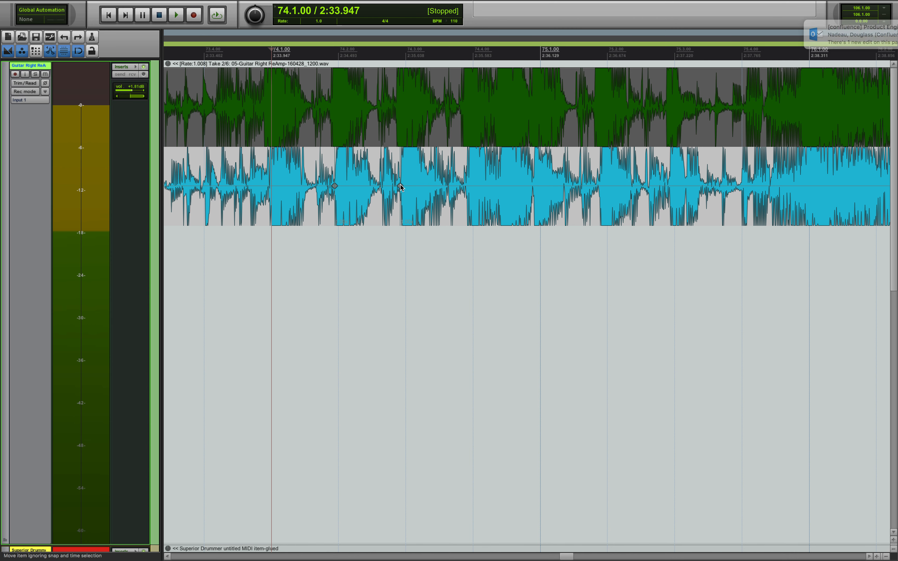
{"action": "left_click", "coordinate": [468, 187], "text": "shift"}
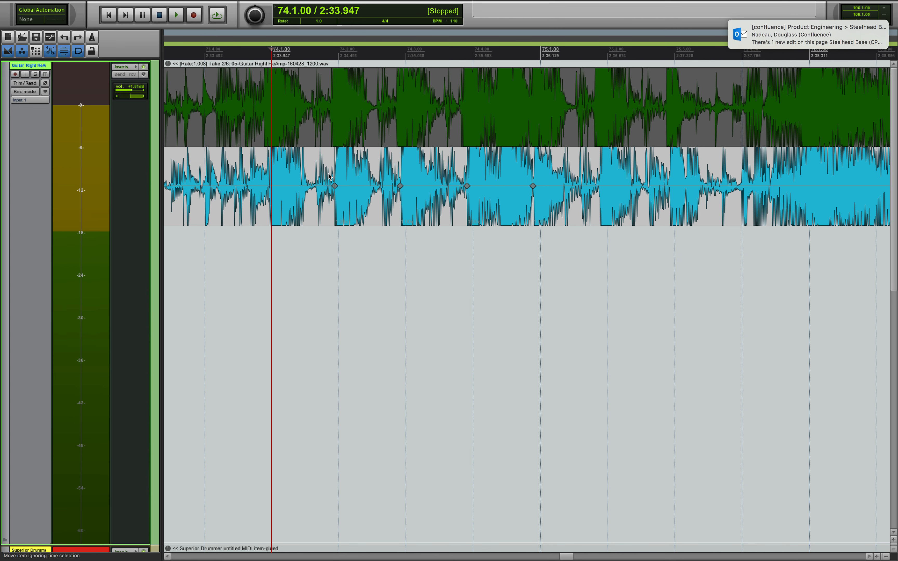
{"action": "left_click_drag", "start_coordinate": [335, 186], "coordinate": [338, 185]}
{"action": "left_click_drag", "start_coordinate": [401, 186], "coordinate": [406, 185]}
{"action": "left_click_drag", "start_coordinate": [467, 185], "coordinate": [473, 184]}
{"action": "left_click_drag", "start_coordinate": [533, 186], "coordinate": [541, 186]}
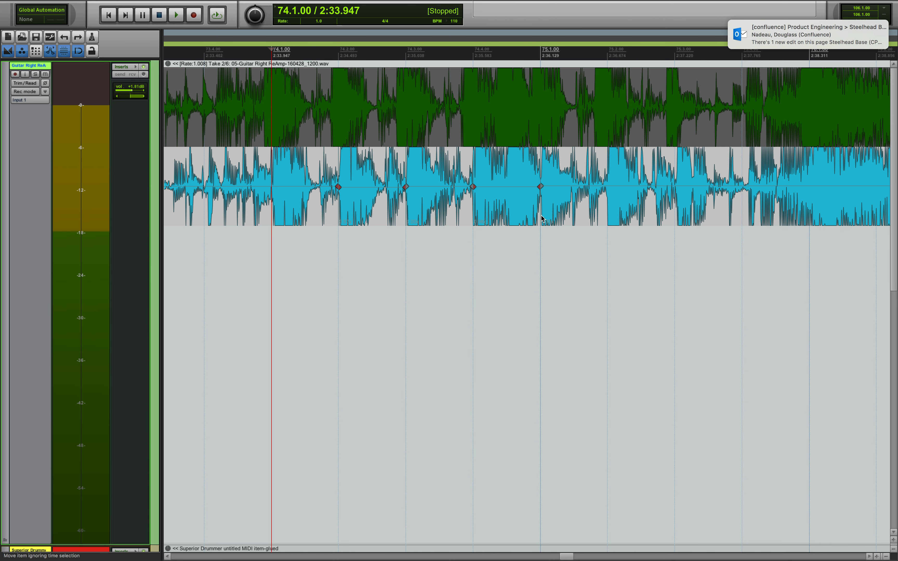
Step: Audition the corrected guitar from 74.1.00, and the whole edited section from 70.1.00
{"action": "key", "text": "space"}
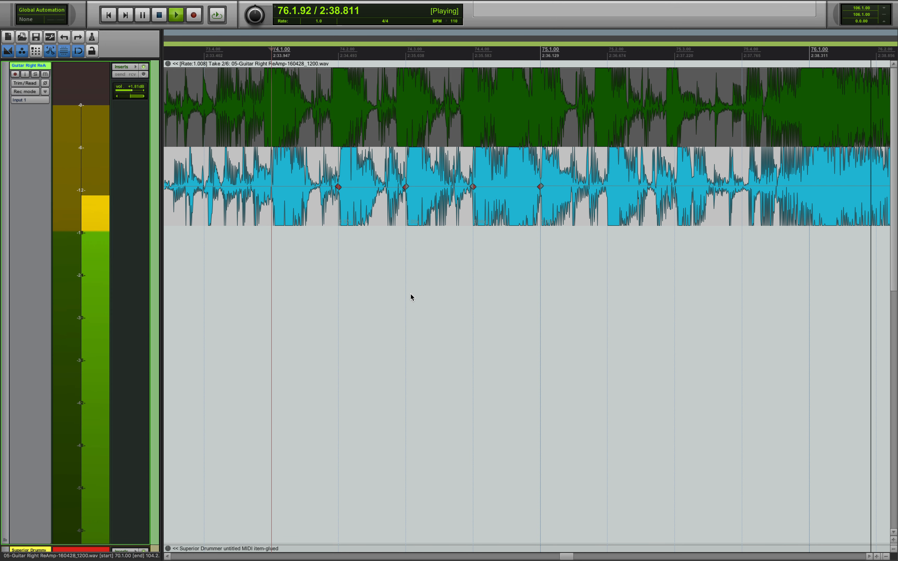
{"action": "key", "text": "space"}
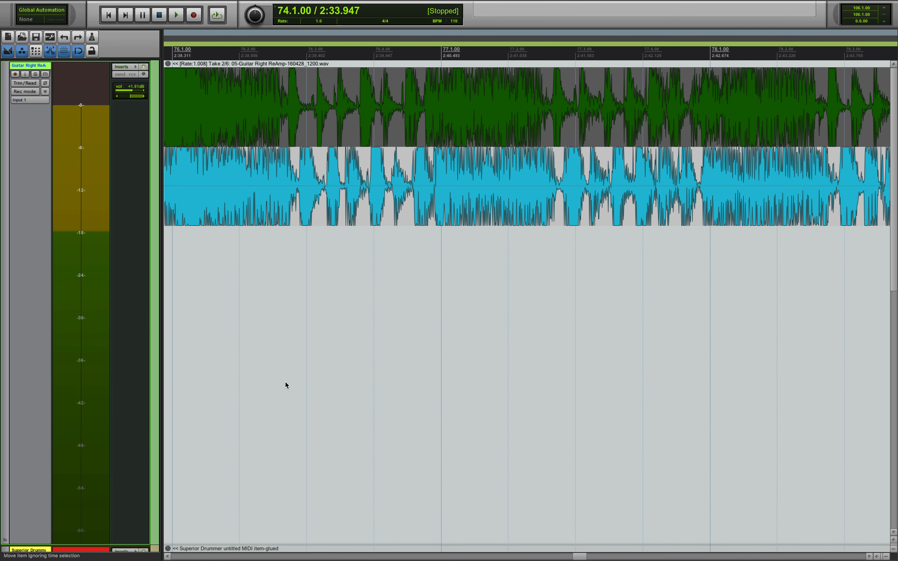
{"action": "key", "text": "minus"}
{"action": "key", "text": "minus"}
{"action": "key", "text": "minus"}
{"action": "key", "text": "minus"}
{"action": "key", "text": "minus"}
{"action": "key", "text": "minus"}
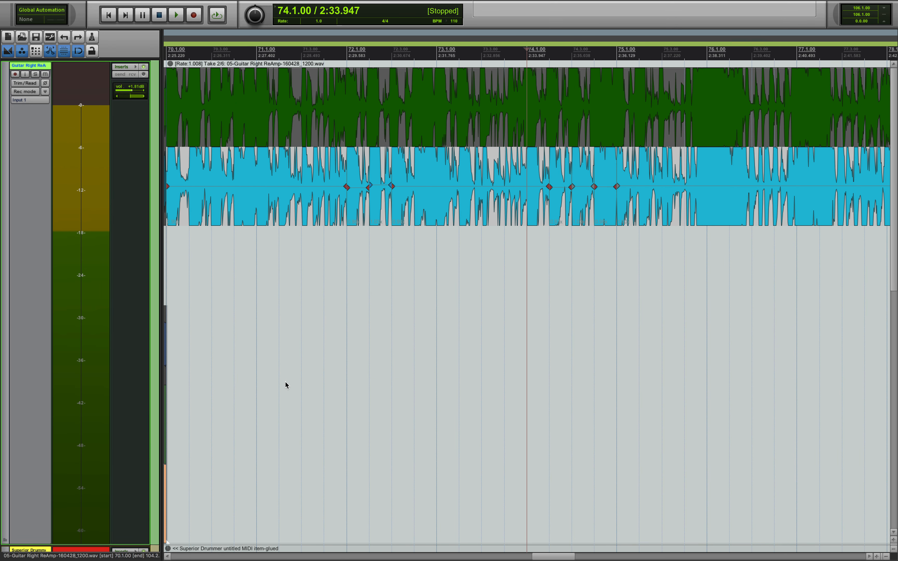
{"action": "key", "text": "minus"}
{"action": "key", "text": "minus"}
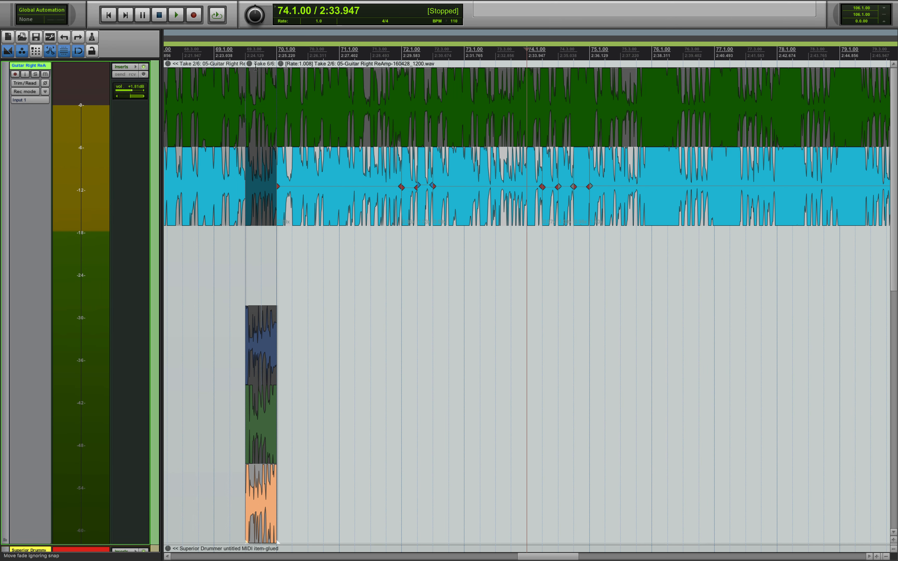
{"action": "left_click", "coordinate": [277, 53]}
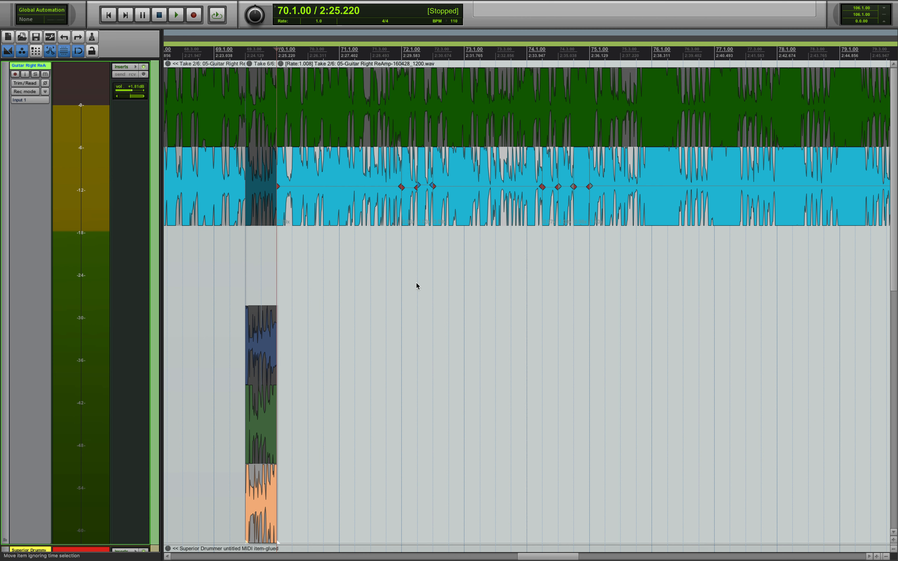
{"action": "key", "text": "space"}
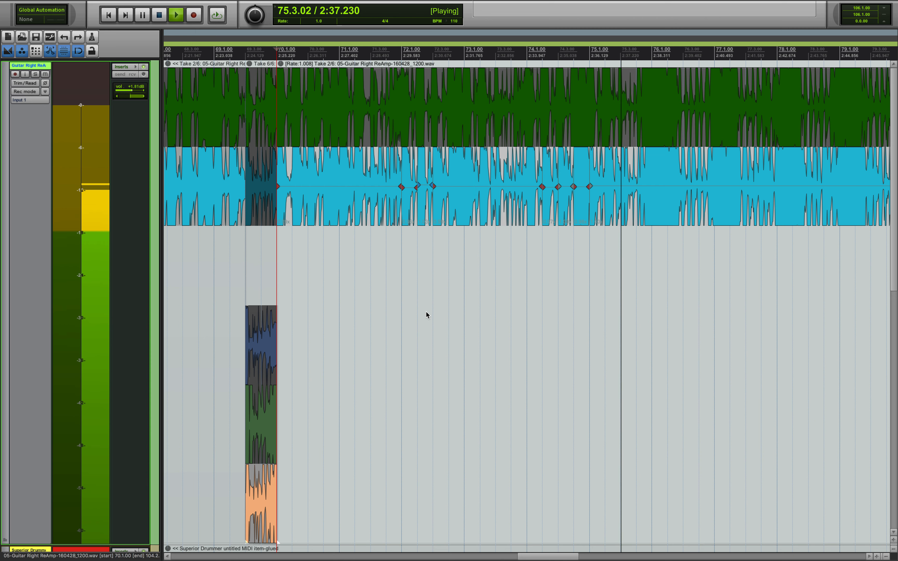
{"action": "key", "text": "space"}
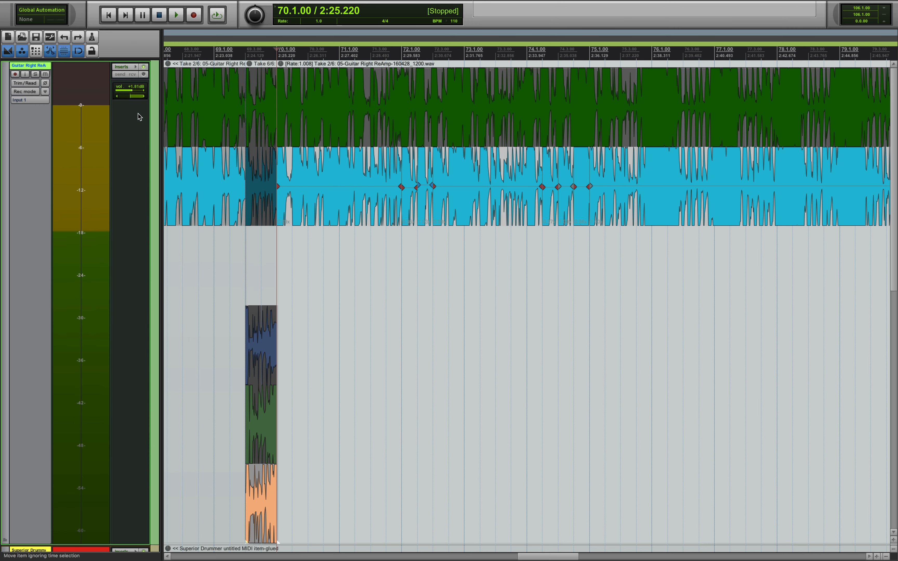
Step: Bypass the Emissary and Nova67P plug-ins in the Guitar Right ReAmp track's FX chain and audition the unprocessed guitar from 70.1.00
{"action": "left_click", "coordinate": [129, 68]}
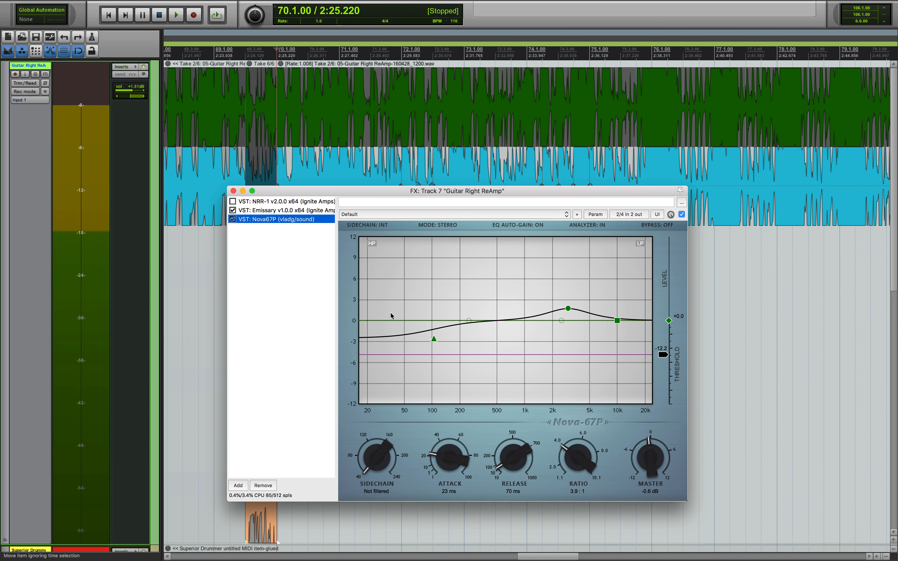
{"action": "left_click", "coordinate": [291, 210]}
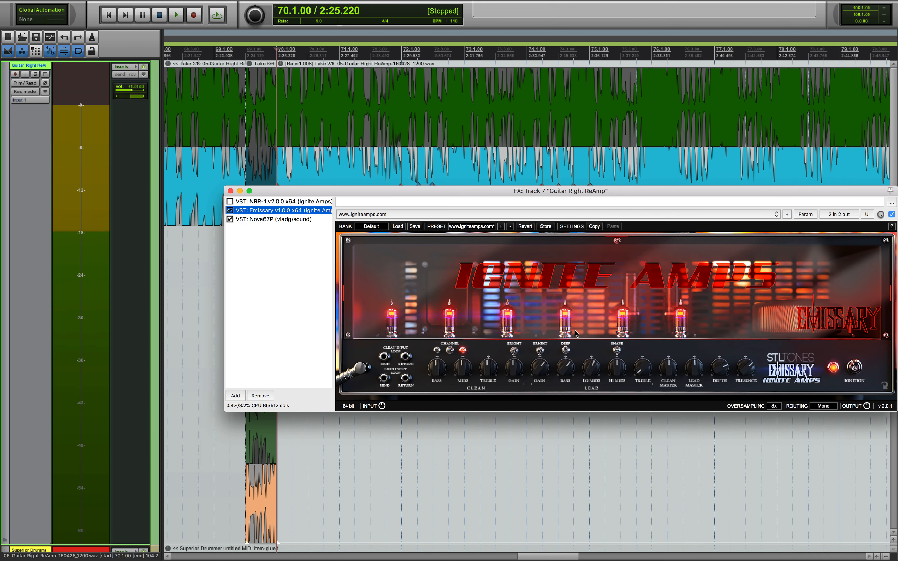
{"action": "left_click_drag", "start_coordinate": [702, 193], "coordinate": [574, 261]}
{"action": "left_click", "coordinate": [100, 278]}
{"action": "key", "text": "space"}
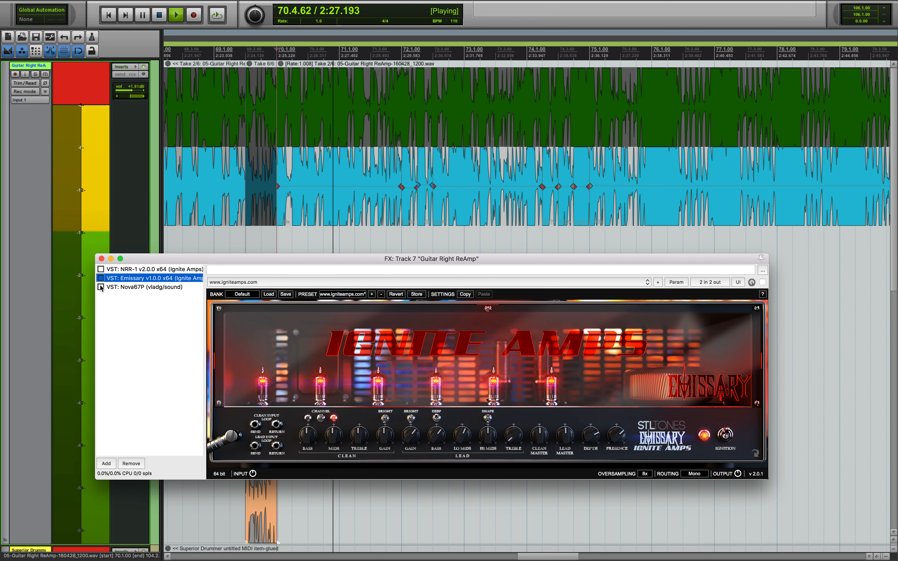
{"action": "key", "text": "space"}
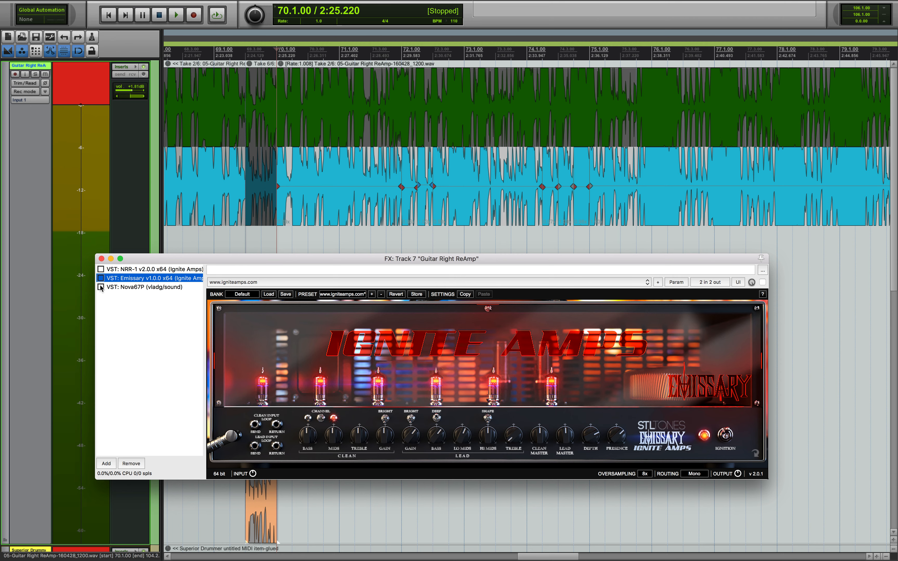
Step: Switch from REAPER to the macOS desktop space
{"action": "key", "text": "ctrl+Left"}
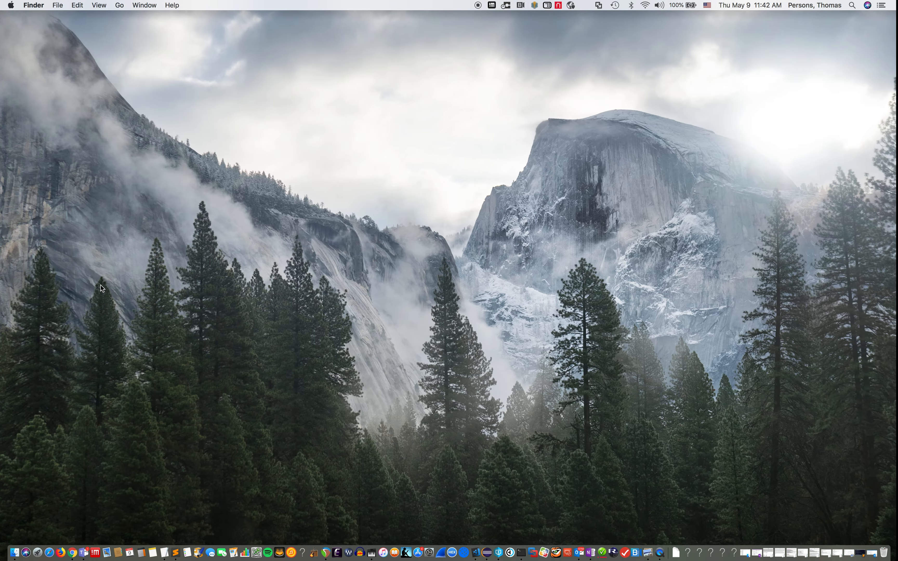